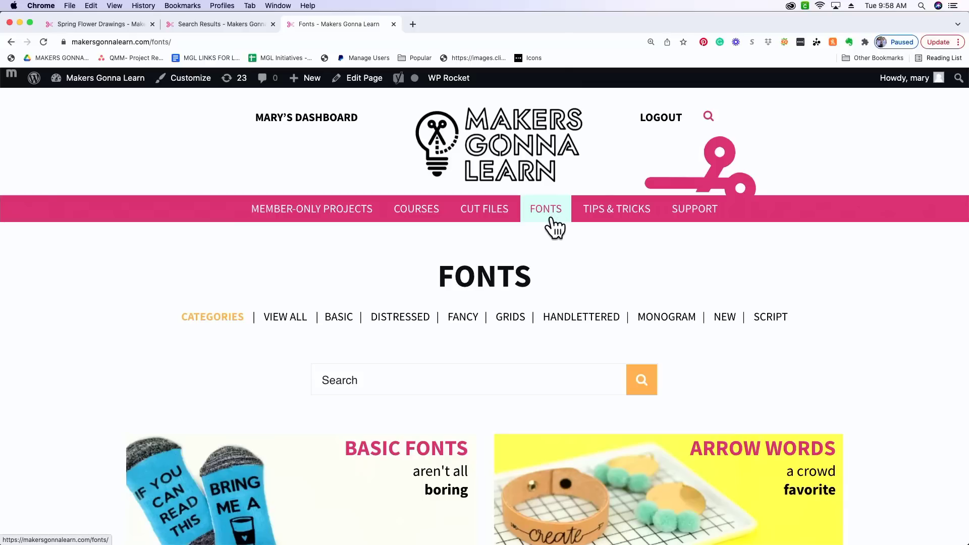
Step: Open the Basic category of the Makers Gonna Learn font library and download the Albuquerque font
{"action": "left_click", "coordinate": [550, 218]}
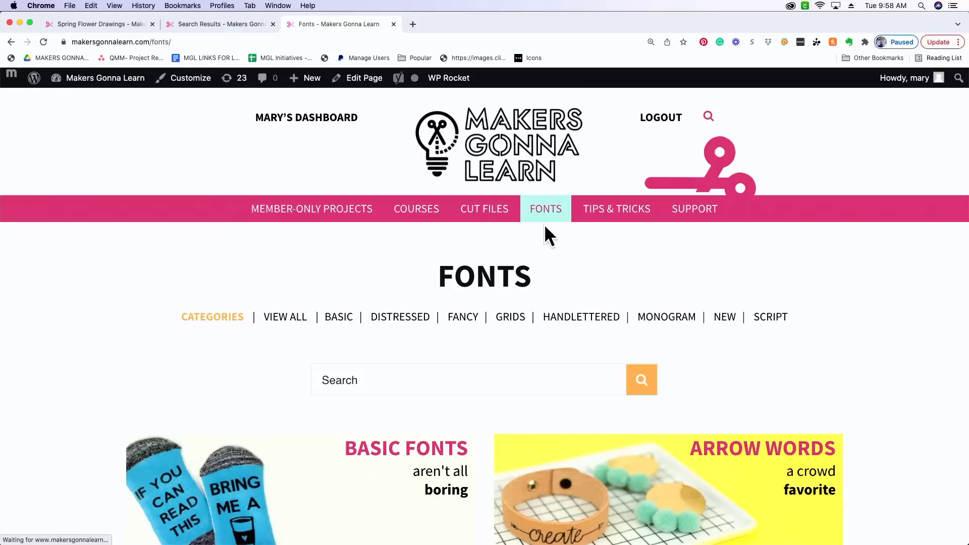
{"action": "left_click", "coordinate": [707, 456]}
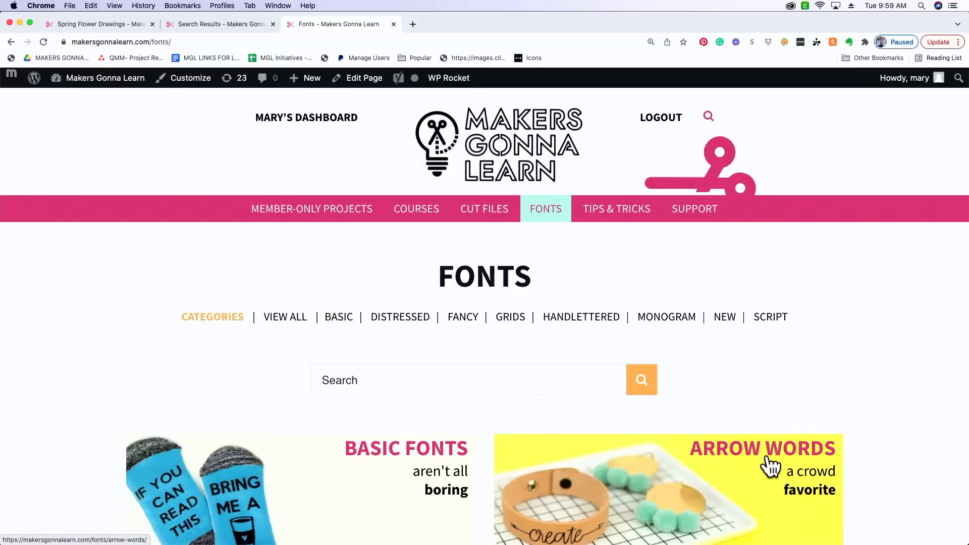
{"action": "left_click", "coordinate": [318, 507]}
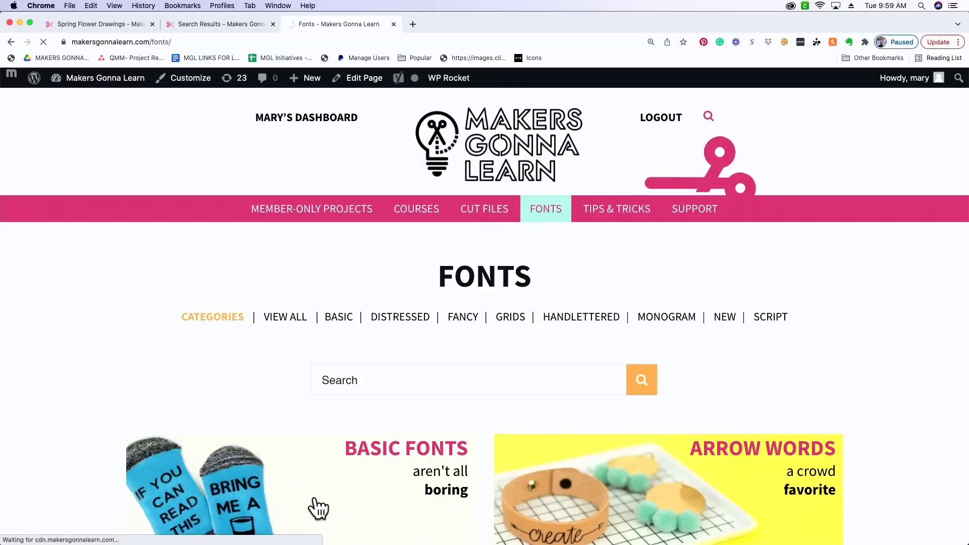
{"action": "scroll", "coordinate": [328, 506], "scroll_direction": "down", "scroll_amount": 2}
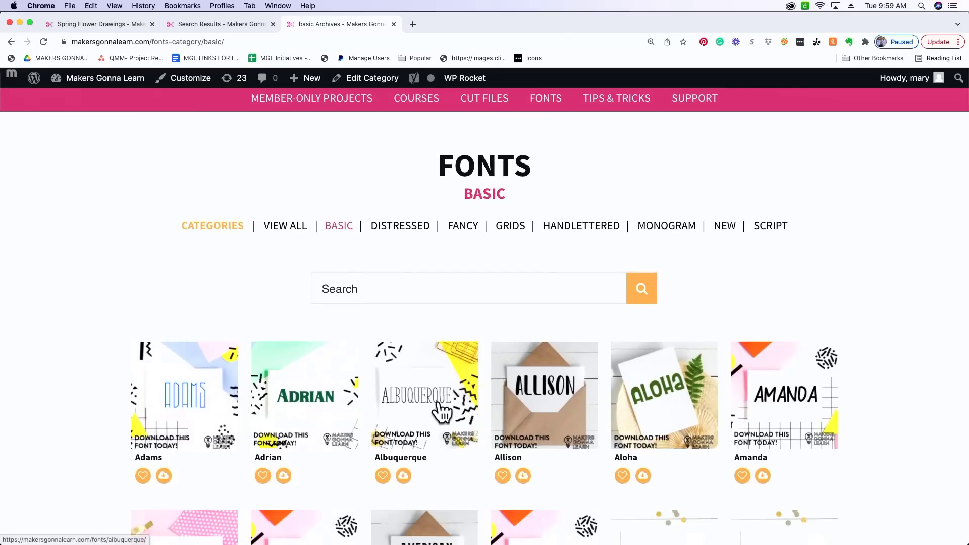
{"action": "left_click", "coordinate": [403, 476]}
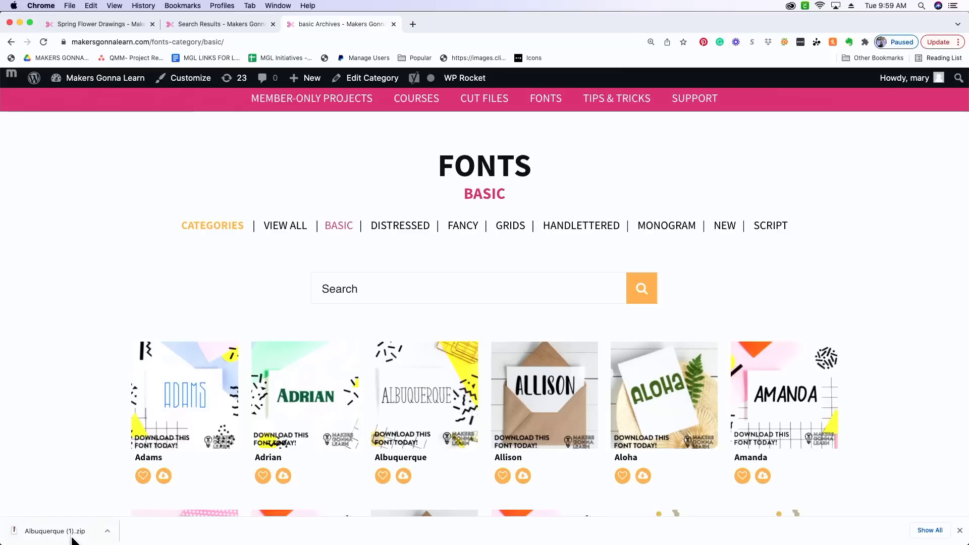
Step: Unpack the downloaded Albuquerque (1).zip and install Albuquerque (1) 2.otf in Font Book
{"action": "left_click", "coordinate": [73, 538]}
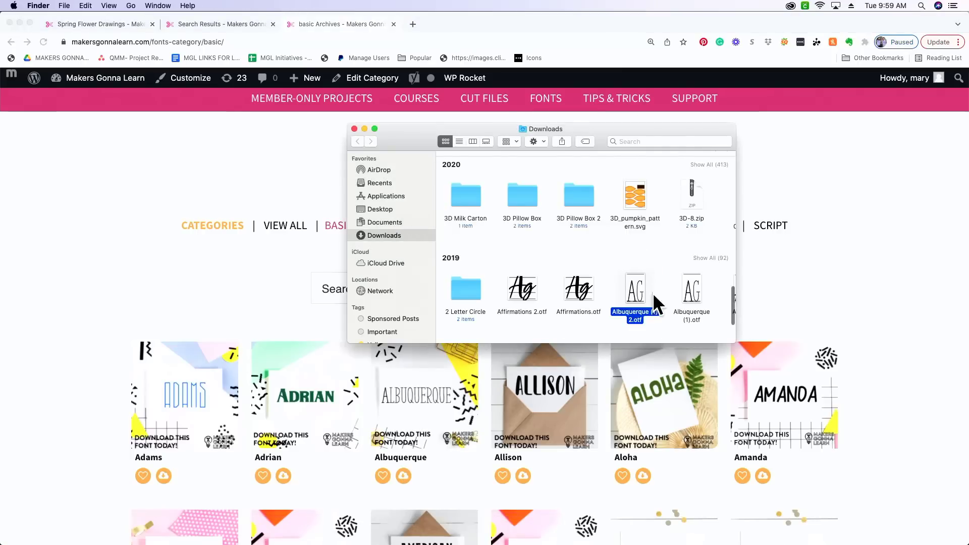
{"action": "double_click", "coordinate": [635, 285]}
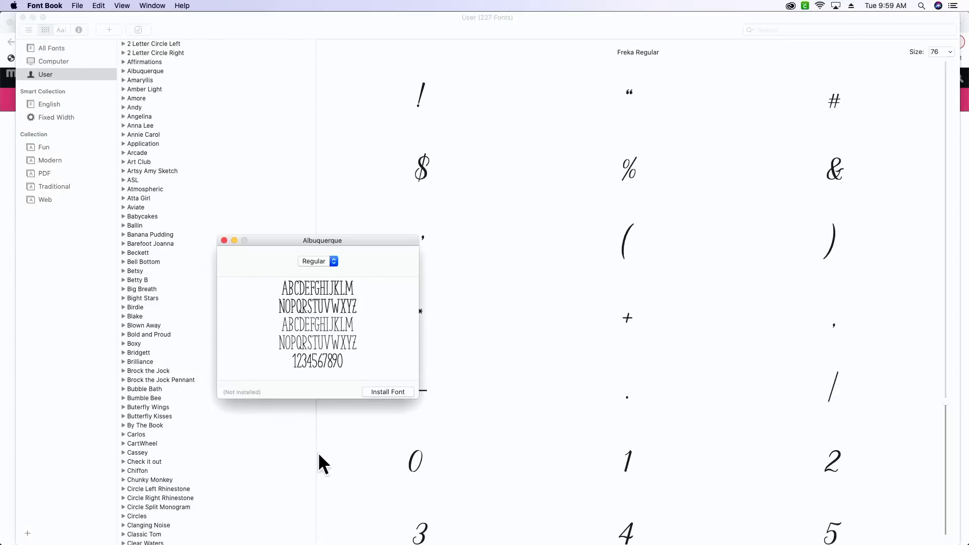
{"action": "left_click", "coordinate": [389, 391]}
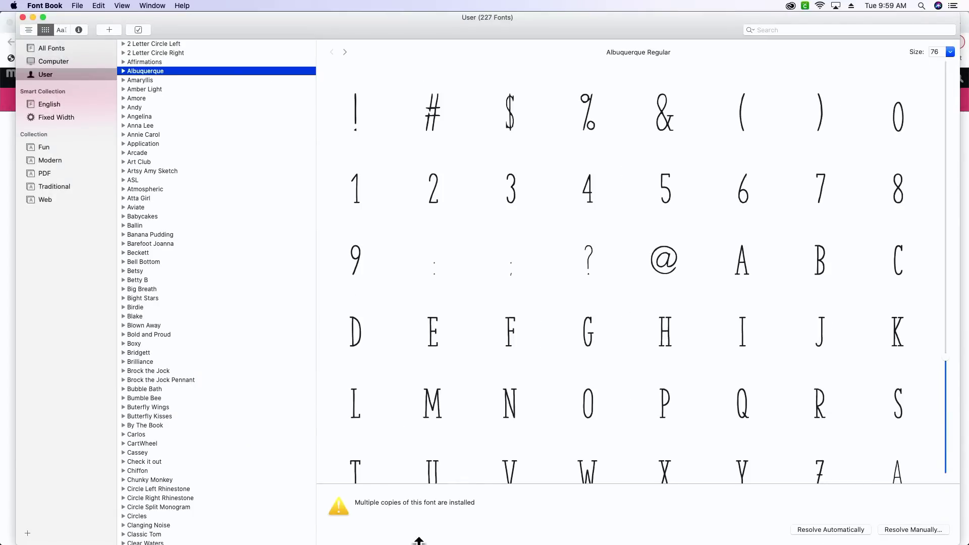
Step: Switch to Chrome, open fontdrop.info in a new tab and load Albuquerque (1) 2.otf from Downloads into it
{"action": "left_click", "coordinate": [391, 532]}
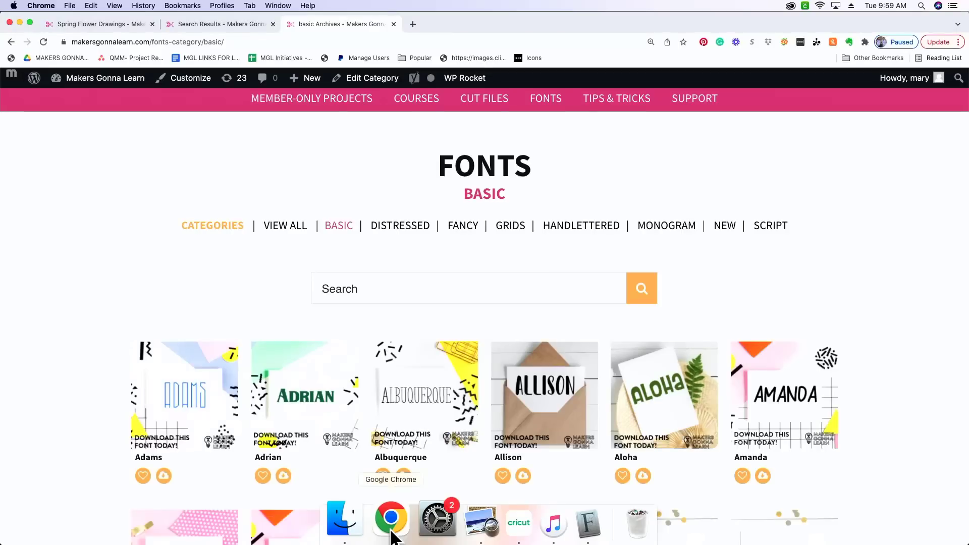
{"action": "left_click", "coordinate": [412, 24]}
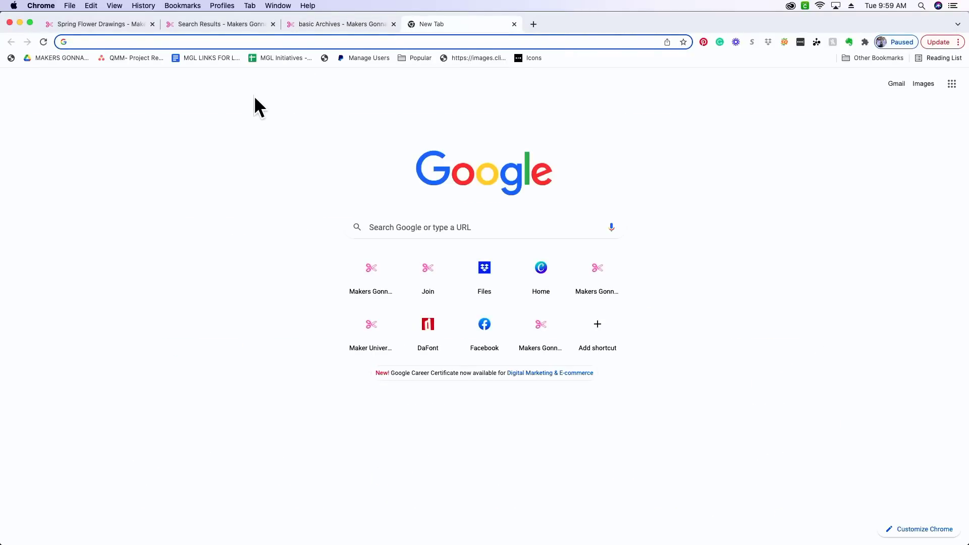
{"action": "type", "text": "fontdrop"}
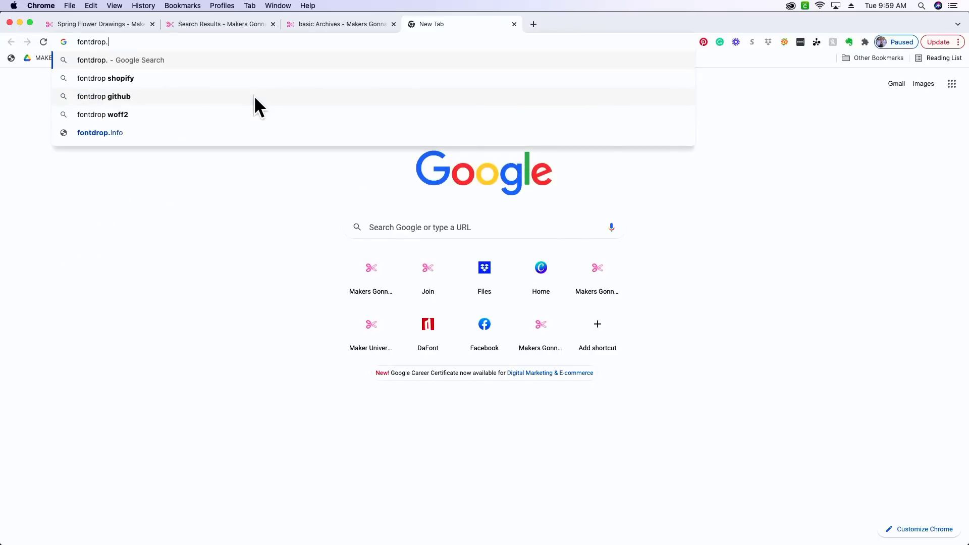
{"action": "type", "text": ".info"}
{"action": "key", "text": "Return"}
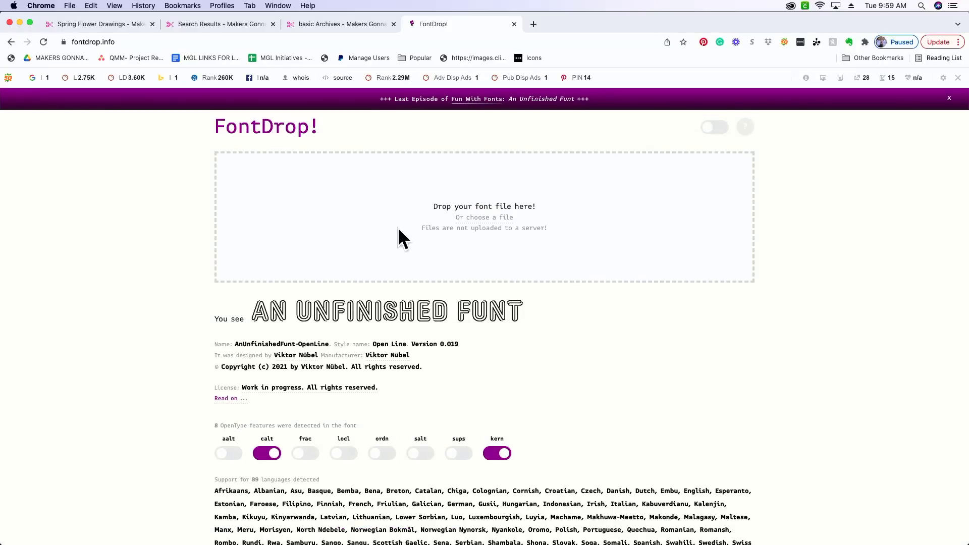
{"action": "left_click", "coordinate": [371, 522]}
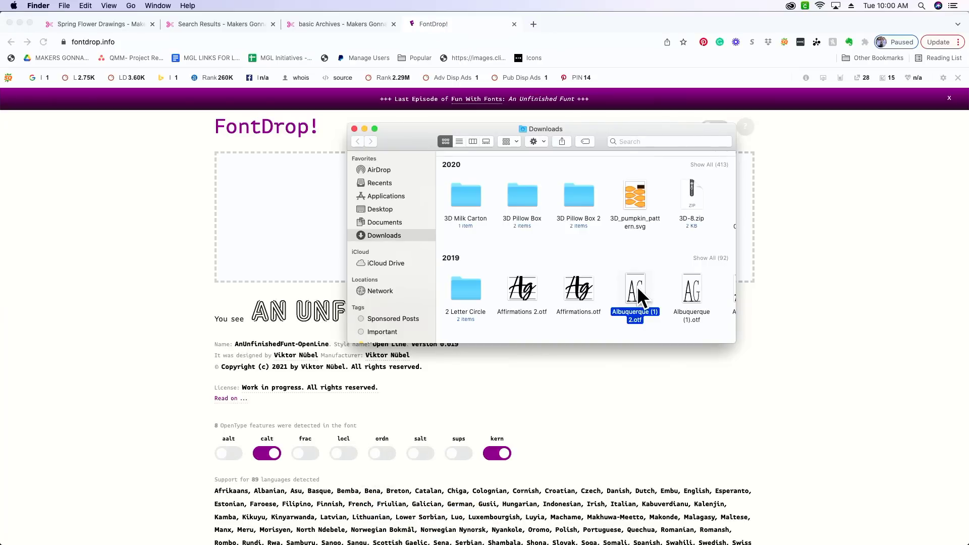
{"action": "left_click_drag", "start_coordinate": [637, 286], "coordinate": [298, 189]}
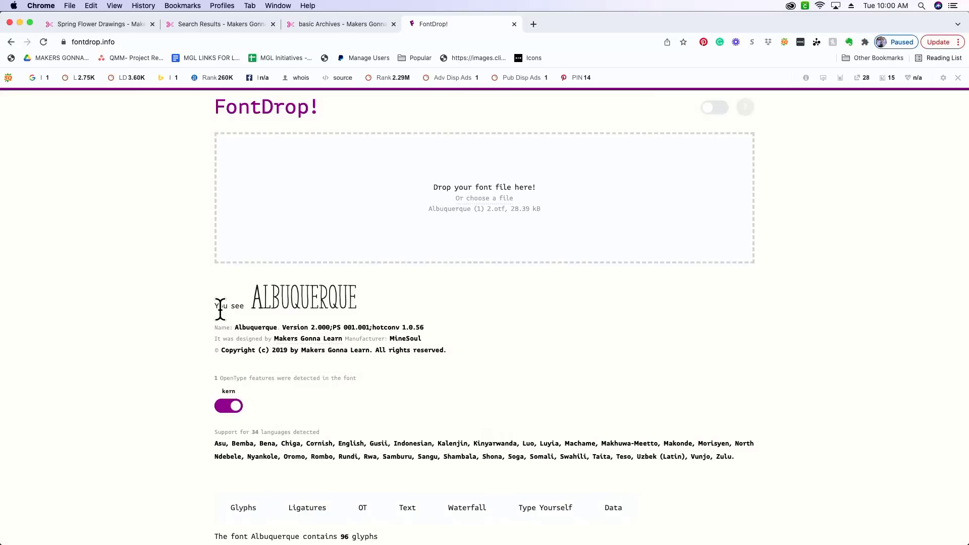
Step: Examine the Albuquerque font's glyph overview for its available symbols, numbers, and uppercase and lowercase letters
{"action": "scroll", "coordinate": [414, 355], "scroll_direction": "down", "scroll_amount": 10}
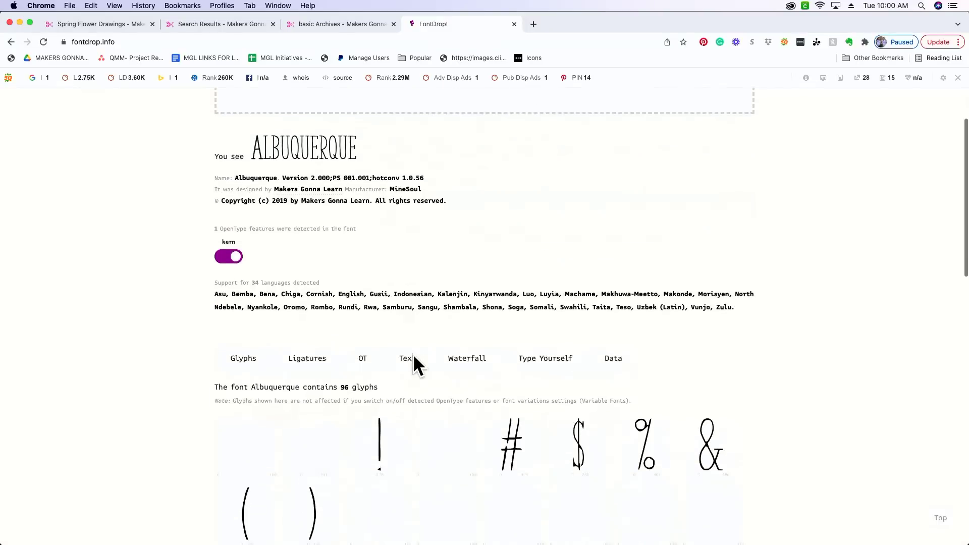
{"action": "scroll", "coordinate": [416, 364], "scroll_direction": "down", "scroll_amount": 10}
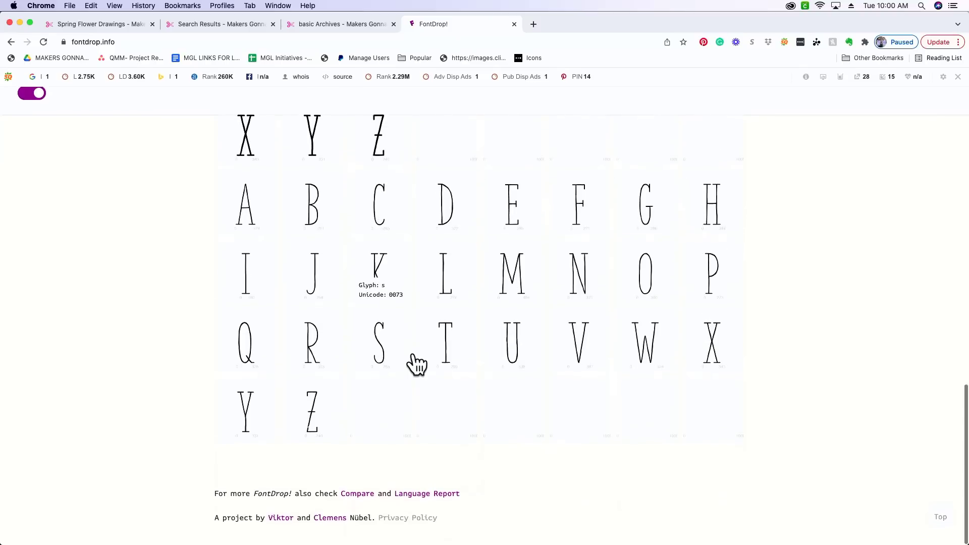
{"action": "scroll", "coordinate": [416, 363], "scroll_direction": "up", "scroll_amount": 10}
{"action": "scroll", "coordinate": [417, 364], "scroll_direction": "up", "scroll_amount": 2}
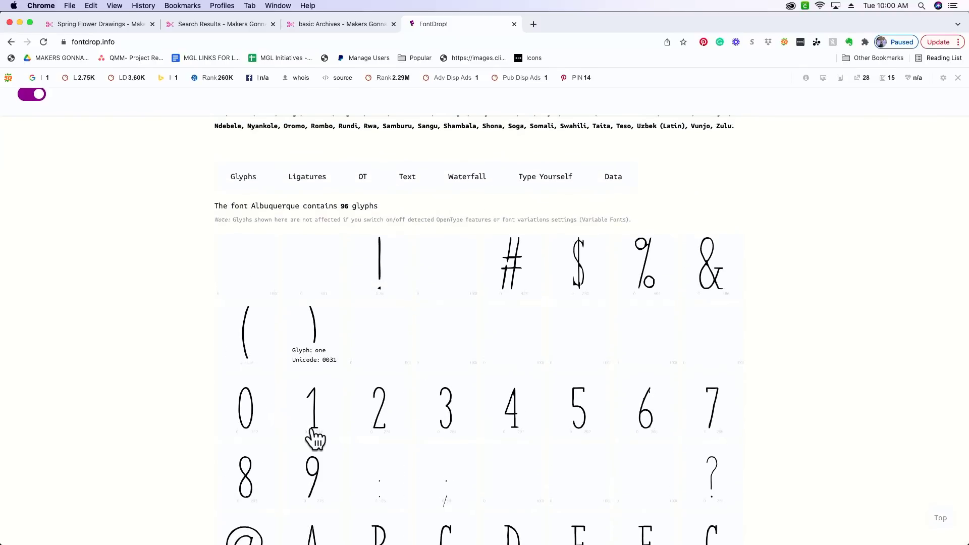
{"action": "scroll", "coordinate": [314, 477], "scroll_direction": "down", "scroll_amount": 2}
{"action": "scroll", "coordinate": [315, 482], "scroll_direction": "down", "scroll_amount": 8}
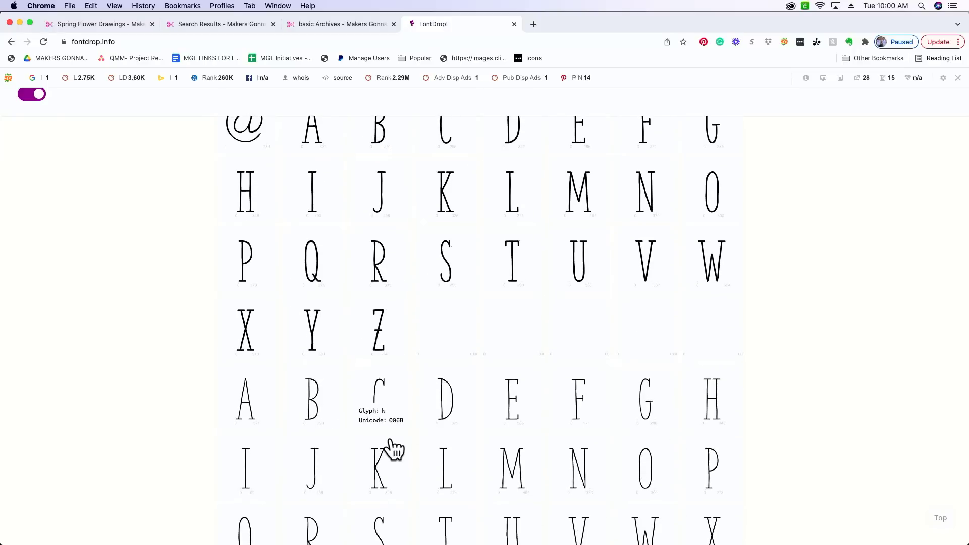
{"action": "scroll", "coordinate": [393, 448], "scroll_direction": "up", "scroll_amount": 9}
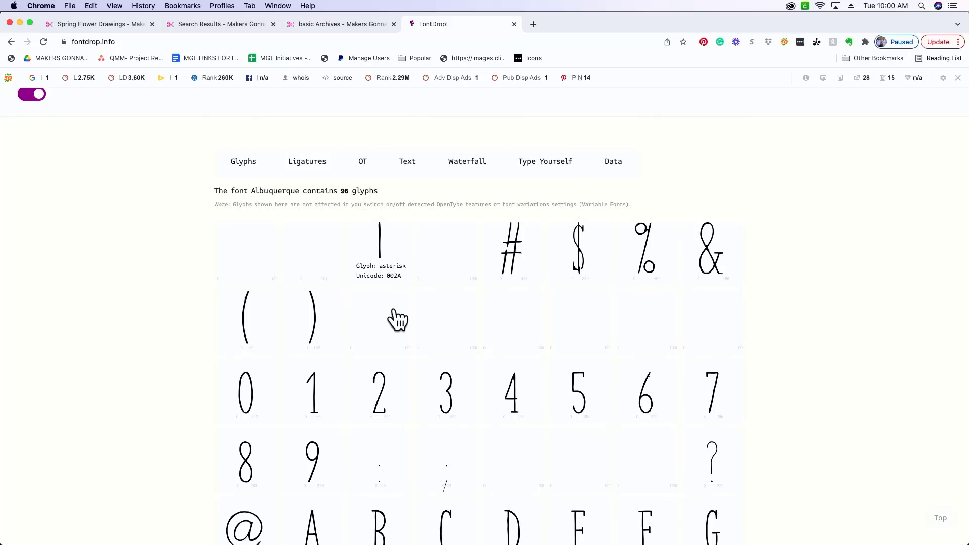
{"action": "scroll", "coordinate": [395, 318], "scroll_direction": "up", "scroll_amount": 7}
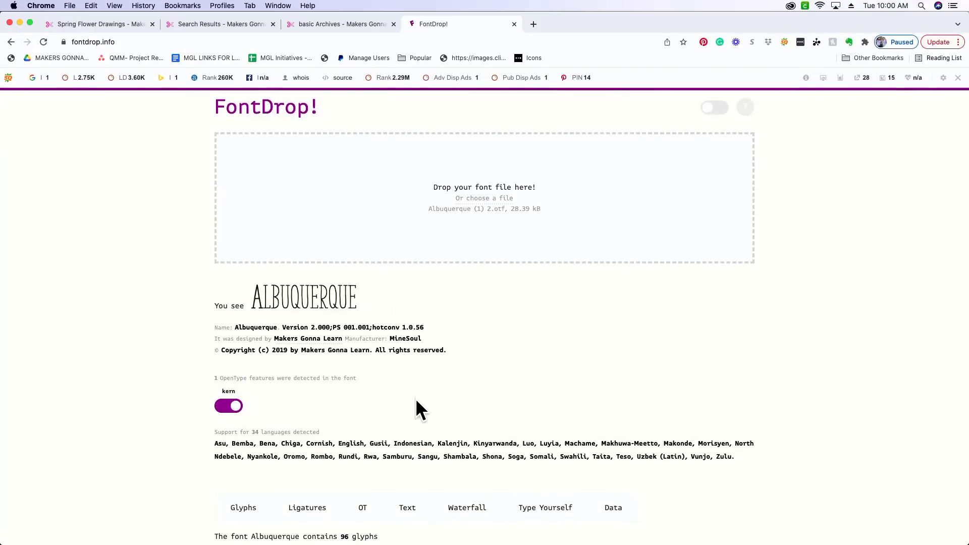
Step: Search the Makers Gonna Learn font library for "arrows", then download and unpack the Arrow Words font
{"action": "mouse_move", "coordinate": [413, 541]}
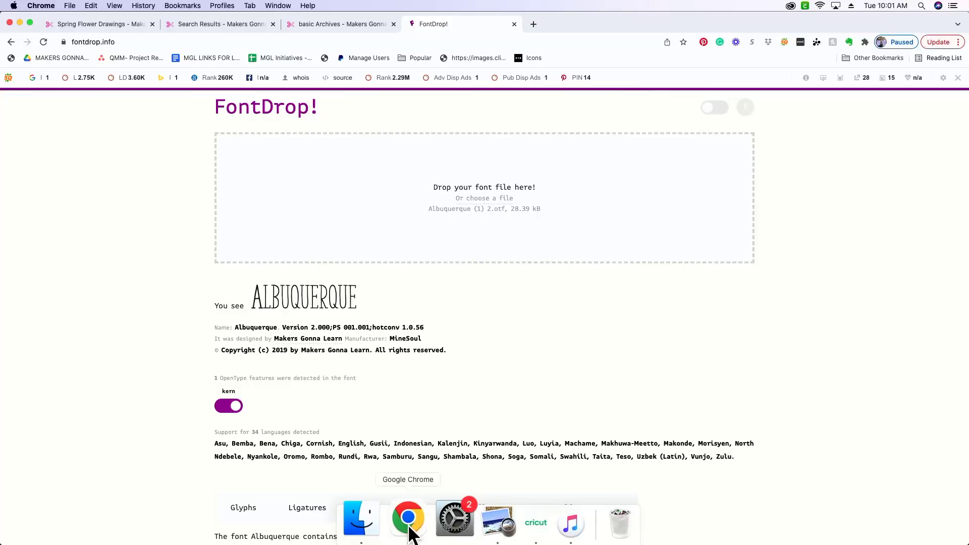
{"action": "left_click", "coordinate": [316, 22]}
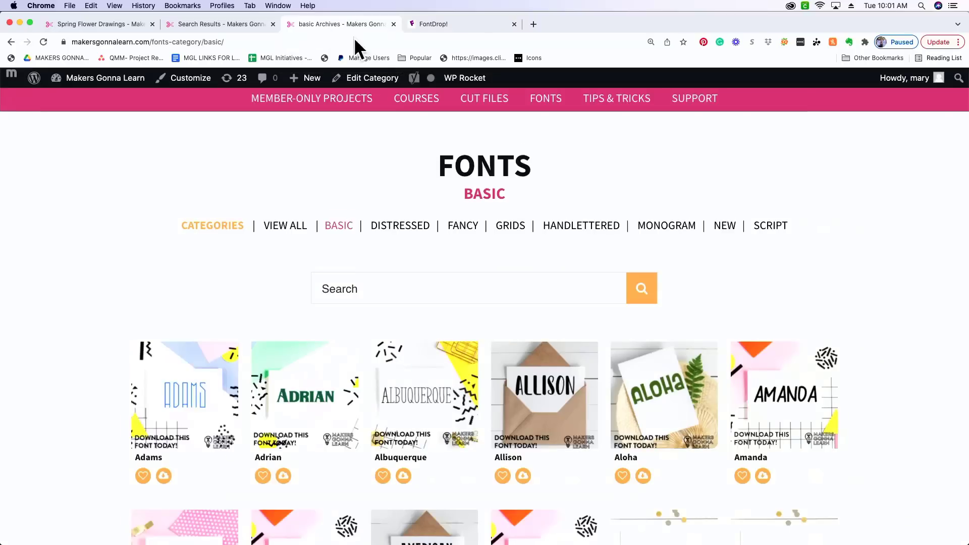
{"action": "left_click", "coordinate": [435, 288]}
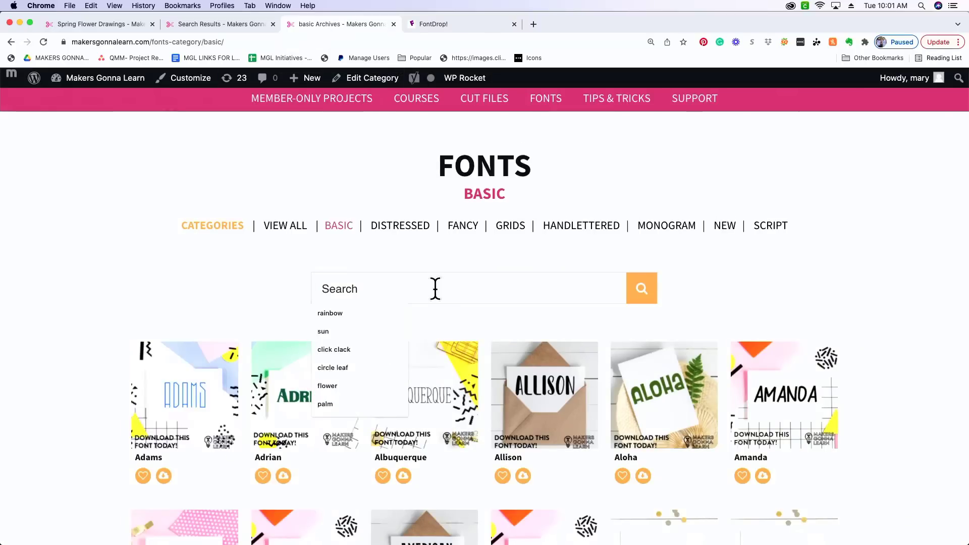
{"action": "type", "text": "arrows"}
{"action": "key", "text": "Return"}
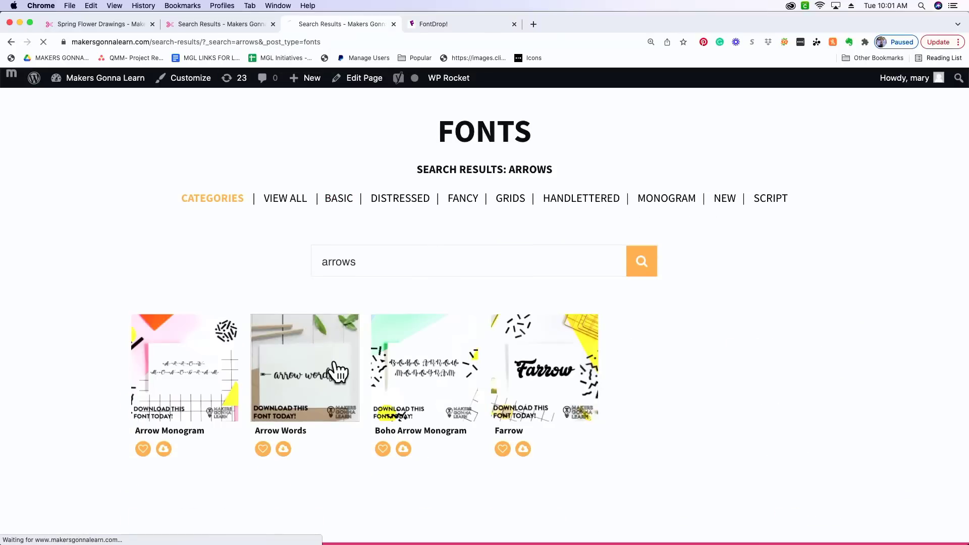
{"action": "left_click", "coordinate": [337, 373]}
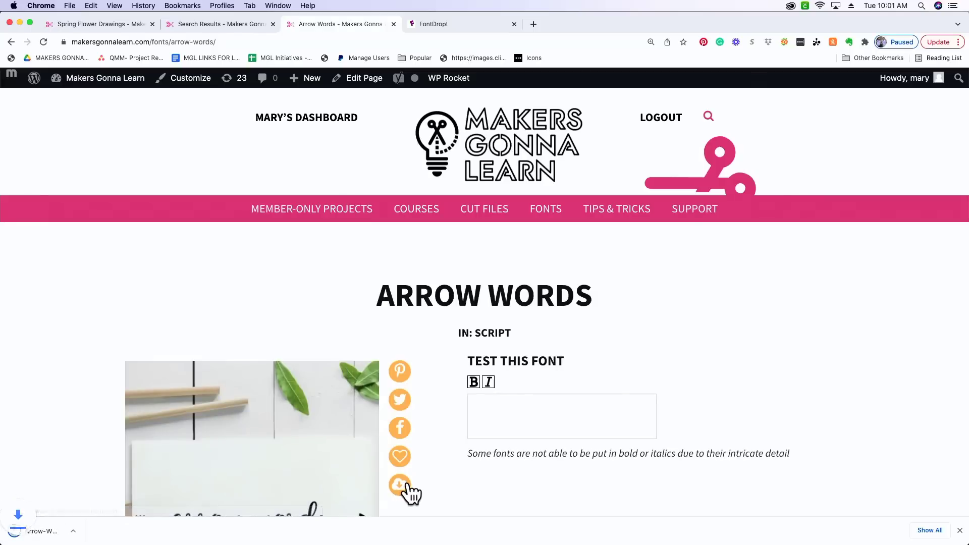
{"action": "left_click", "coordinate": [84, 533]}
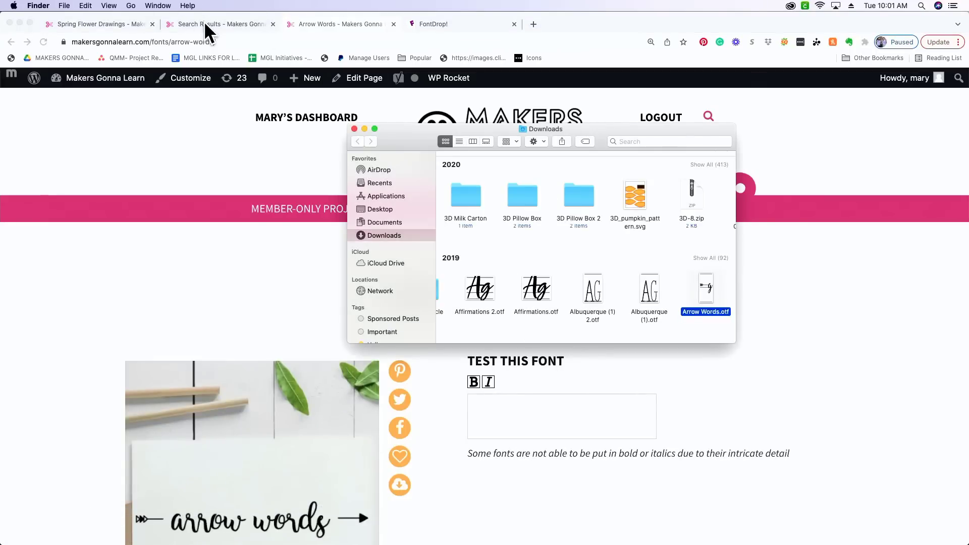
Step: Arrange the FontDrop and Downloads windows so both are accessible, and load Arrow Words.otf into FontDrop
{"action": "left_click", "coordinate": [421, 20]}
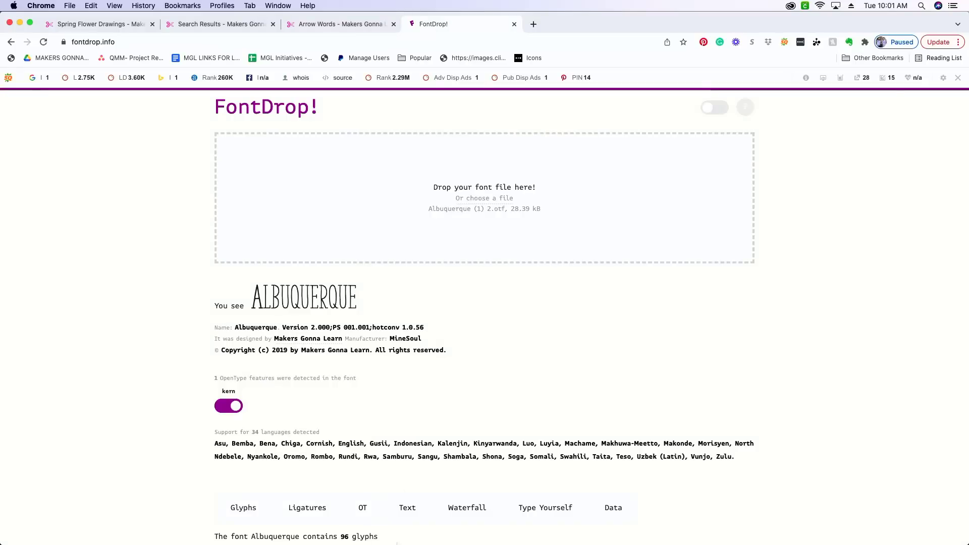
{"action": "left_click_drag", "start_coordinate": [576, 28], "coordinate": [586, 264]}
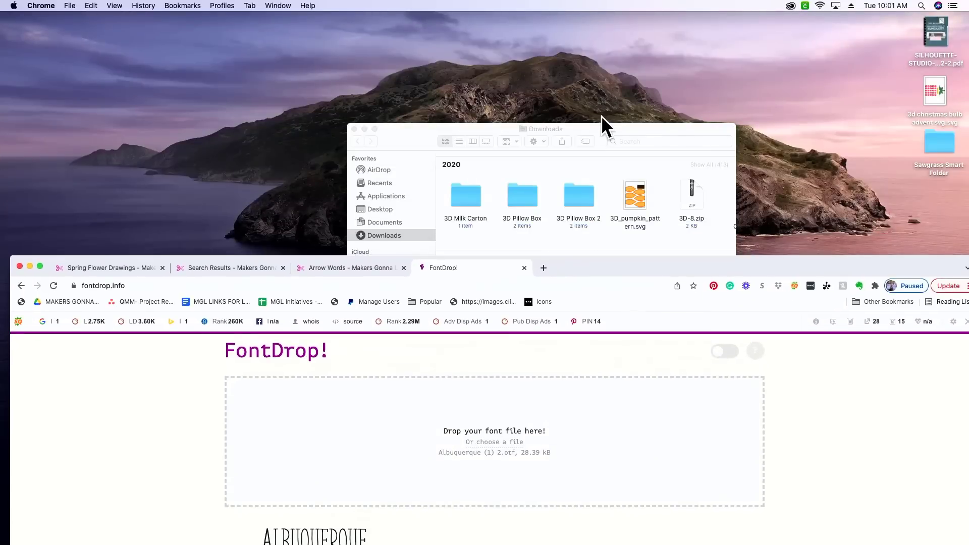
{"action": "left_click", "coordinate": [601, 123]}
{"action": "left_click_drag", "start_coordinate": [601, 123], "coordinate": [597, 24]}
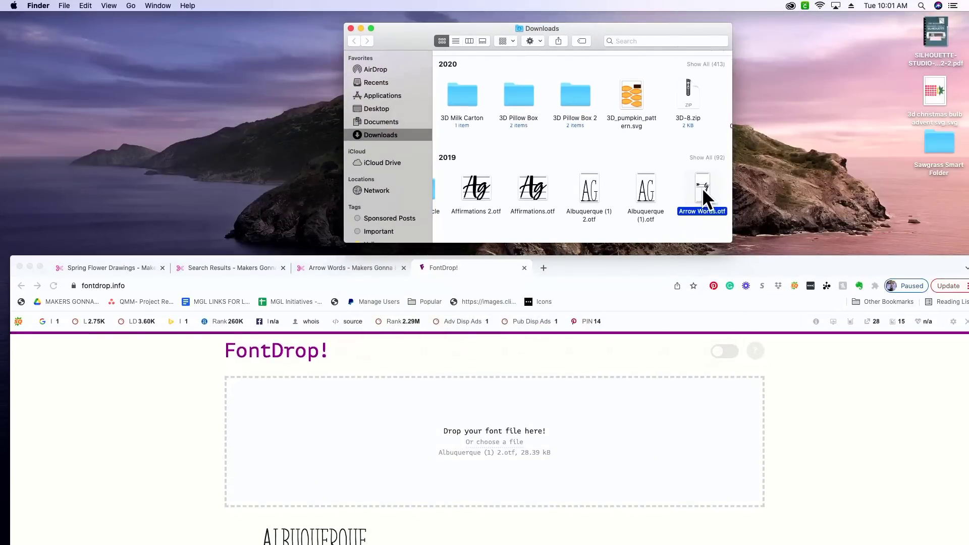
{"action": "left_click_drag", "start_coordinate": [599, 391], "coordinate": [582, 440]}
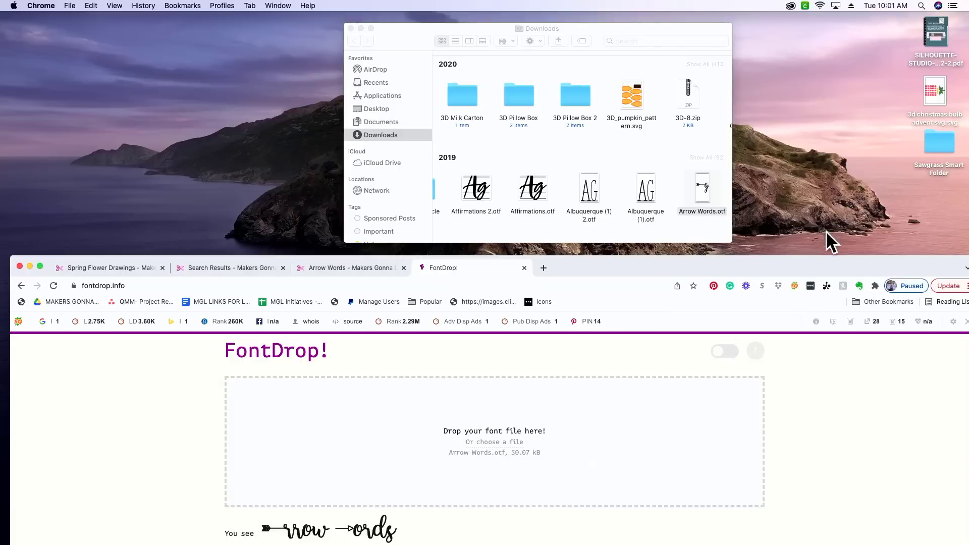
{"action": "left_click_drag", "start_coordinate": [812, 261], "coordinate": [806, 22]}
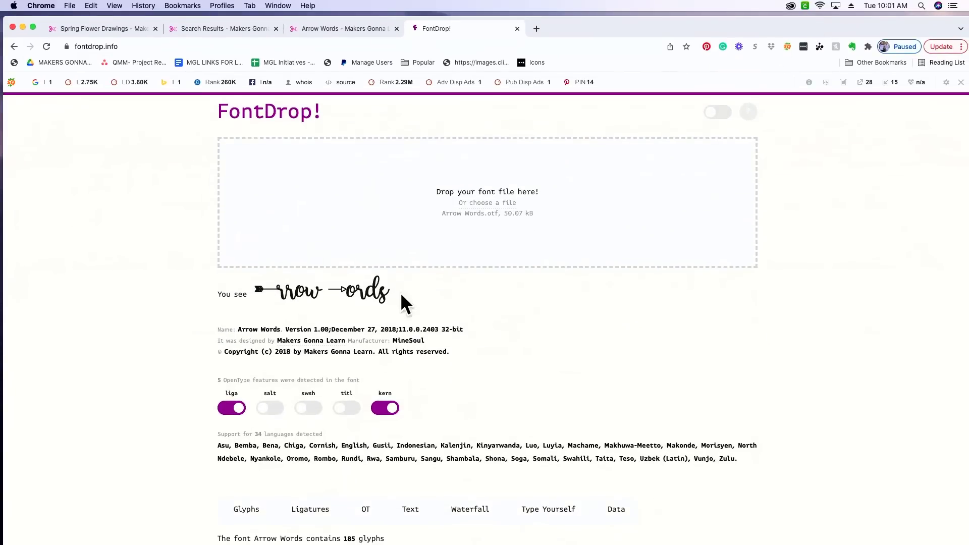
Step: Examine the Arrow Words glyph overview for its arrow characters, lowercase letters and special characters
{"action": "scroll", "coordinate": [507, 351], "scroll_direction": "down", "scroll_amount": 2}
{"action": "scroll", "coordinate": [508, 354], "scroll_direction": "down", "scroll_amount": 8}
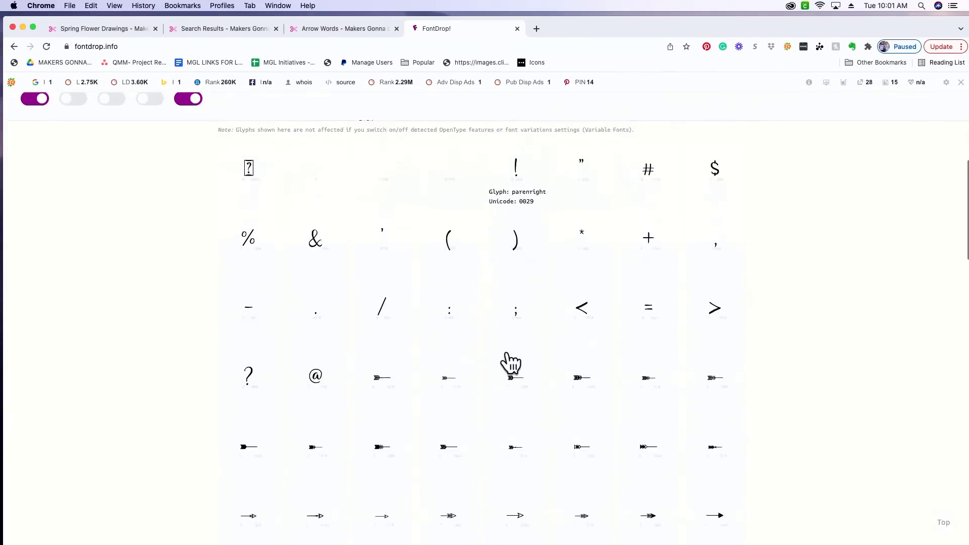
{"action": "scroll", "coordinate": [337, 377], "scroll_direction": "down", "scroll_amount": 1}
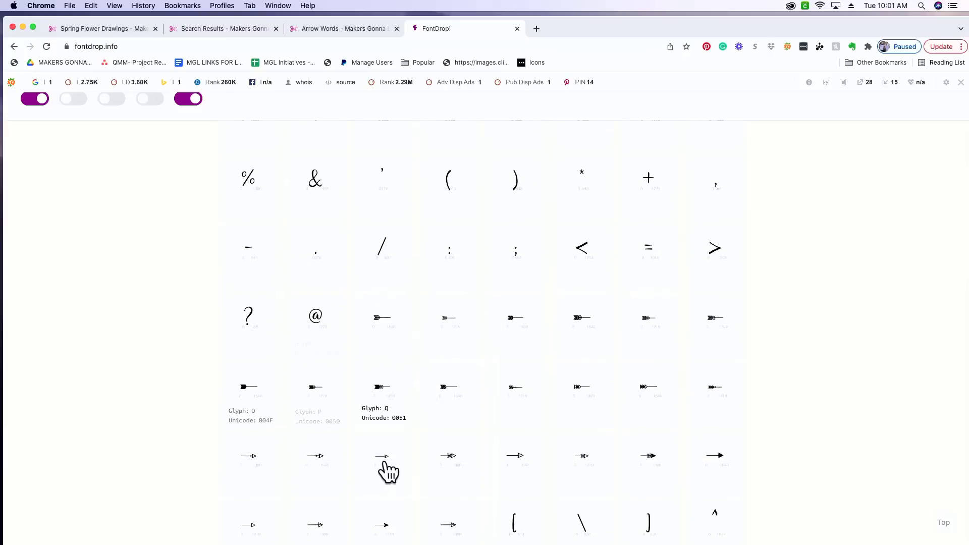
{"action": "scroll", "coordinate": [387, 471], "scroll_direction": "down", "scroll_amount": 3}
{"action": "scroll", "coordinate": [386, 471], "scroll_direction": "down", "scroll_amount": 7}
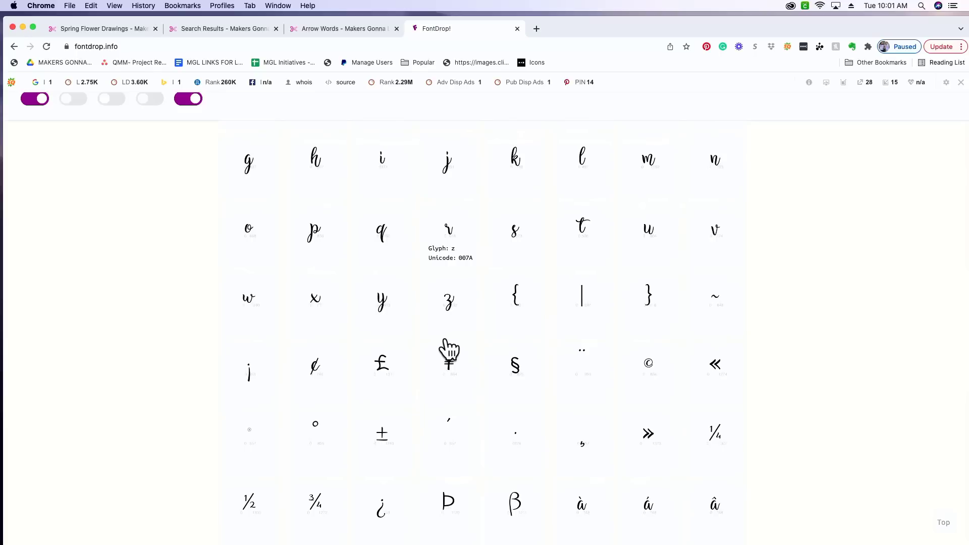
{"action": "scroll", "coordinate": [464, 443], "scroll_direction": "down", "scroll_amount": 1}
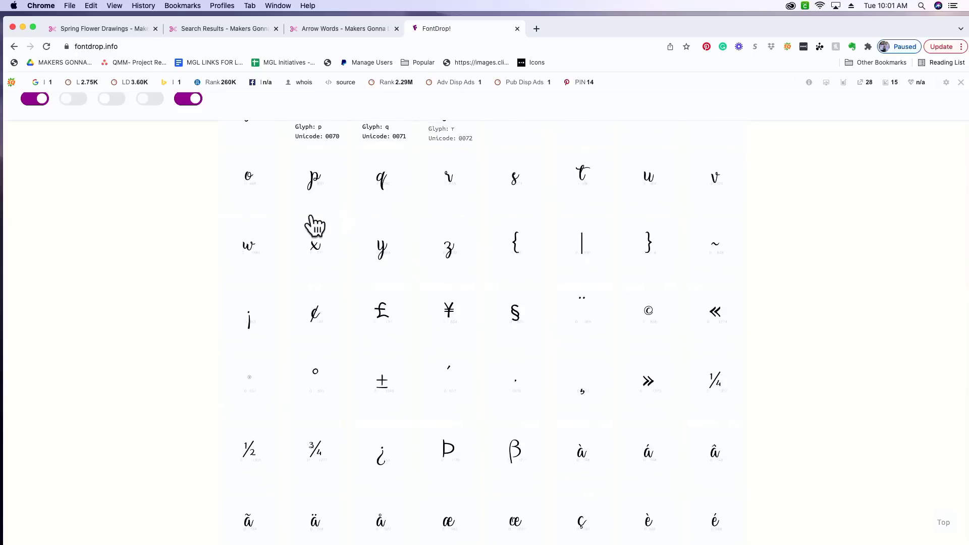
Step: Examine the rest of the Arrow Words glyph overview for accented letters, swash alternates and double-letter ligatures
{"action": "scroll", "coordinate": [404, 387], "scroll_direction": "down", "scroll_amount": 6}
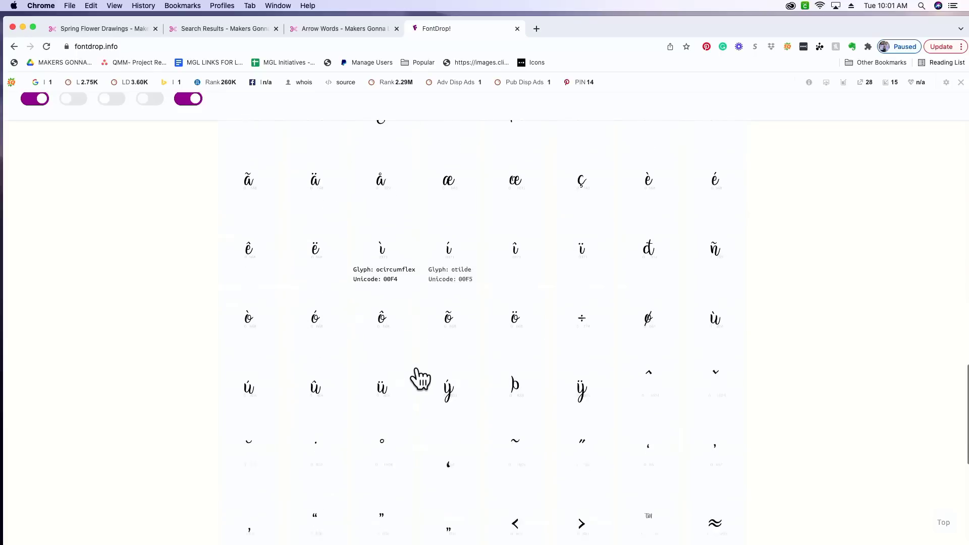
{"action": "scroll", "coordinate": [417, 373], "scroll_direction": "down", "scroll_amount": 1}
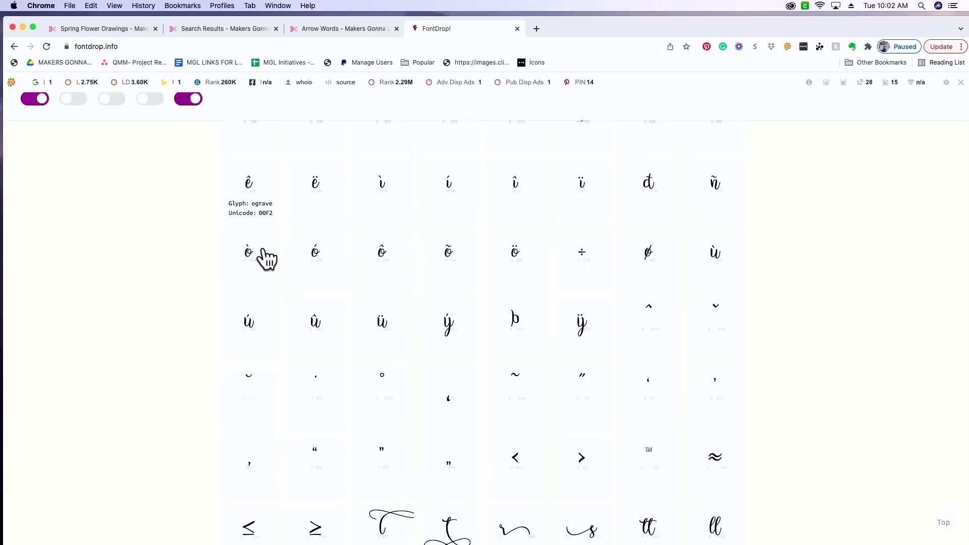
{"action": "scroll", "coordinate": [605, 368], "scroll_direction": "down", "scroll_amount": 3}
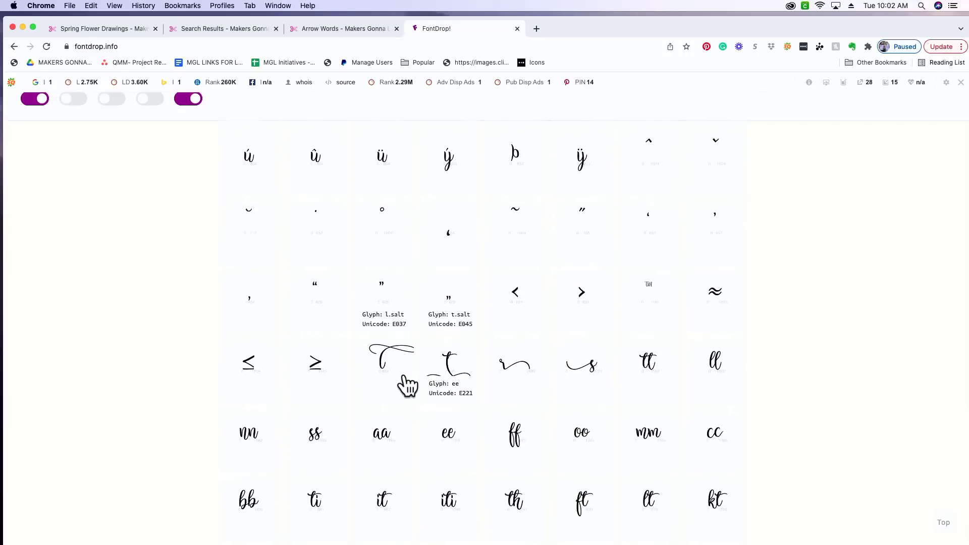
{"action": "scroll", "coordinate": [497, 427], "scroll_direction": "down", "scroll_amount": 3}
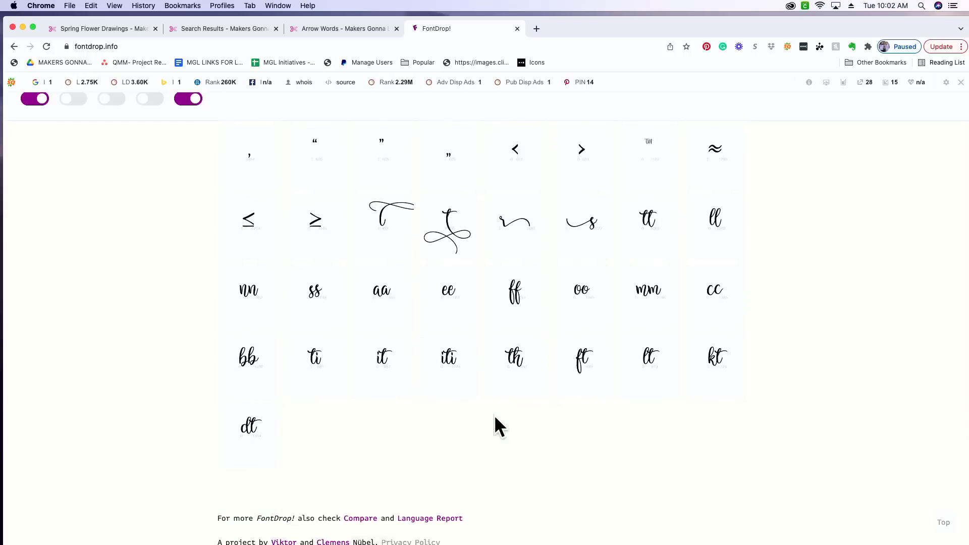
{"action": "scroll", "coordinate": [515, 293], "scroll_direction": "up", "scroll_amount": 2}
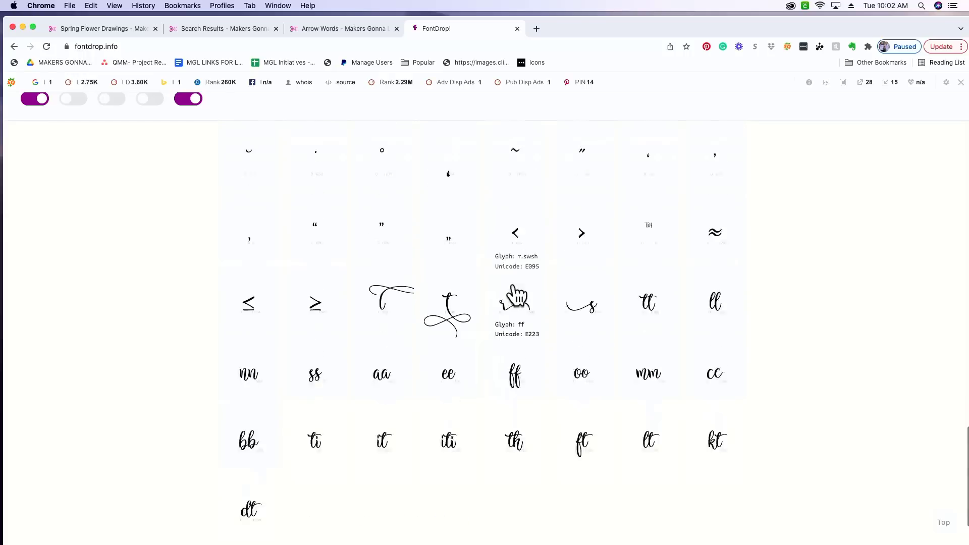
{"action": "scroll", "coordinate": [516, 297], "scroll_direction": "up", "scroll_amount": 8}
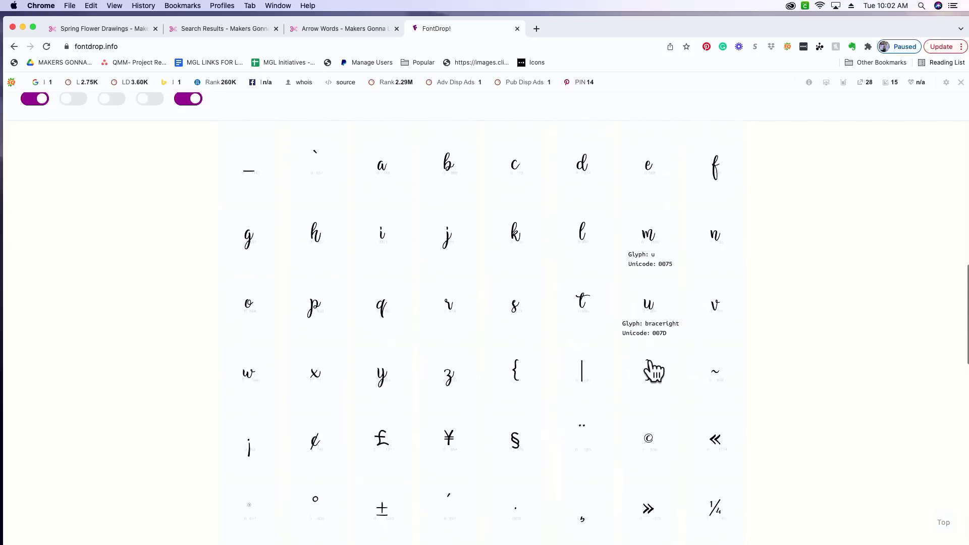
{"action": "scroll", "coordinate": [650, 361], "scroll_direction": "up", "scroll_amount": 12}
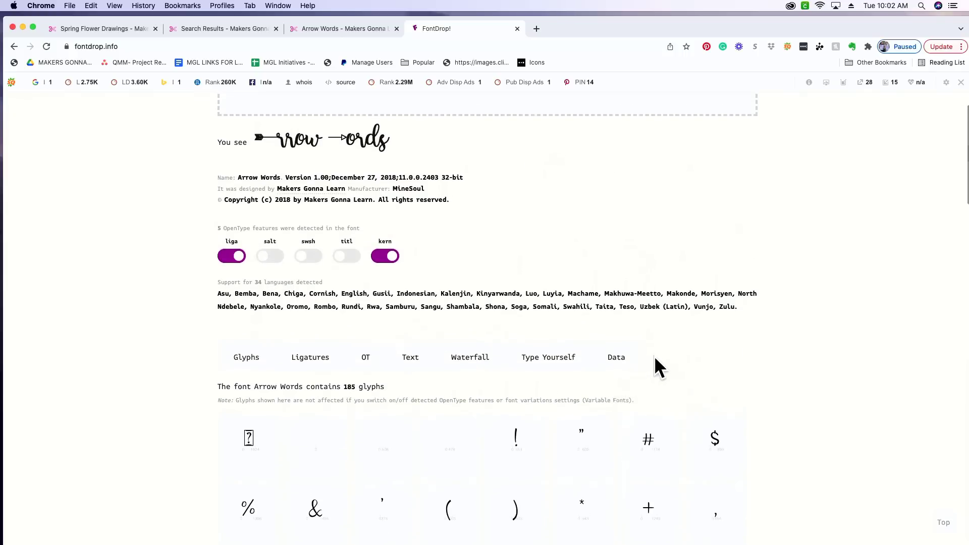
{"action": "scroll", "coordinate": [654, 357], "scroll_direction": "up", "scroll_amount": 4}
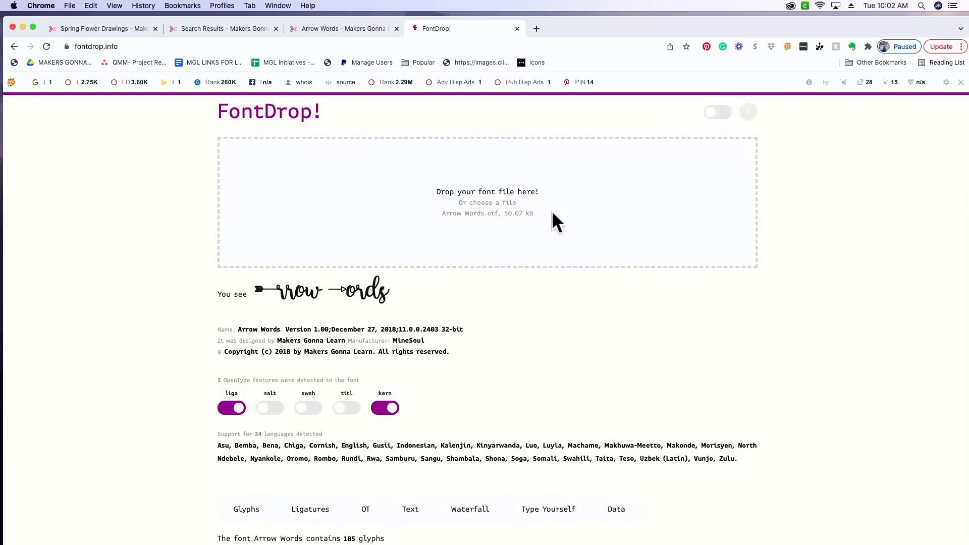
Step: Move the browser window aside and open the Arrow Words font file from Downloads
{"action": "left_click_drag", "start_coordinate": [565, 25], "coordinate": [546, 329]}
{"action": "double_click", "coordinate": [701, 184]}
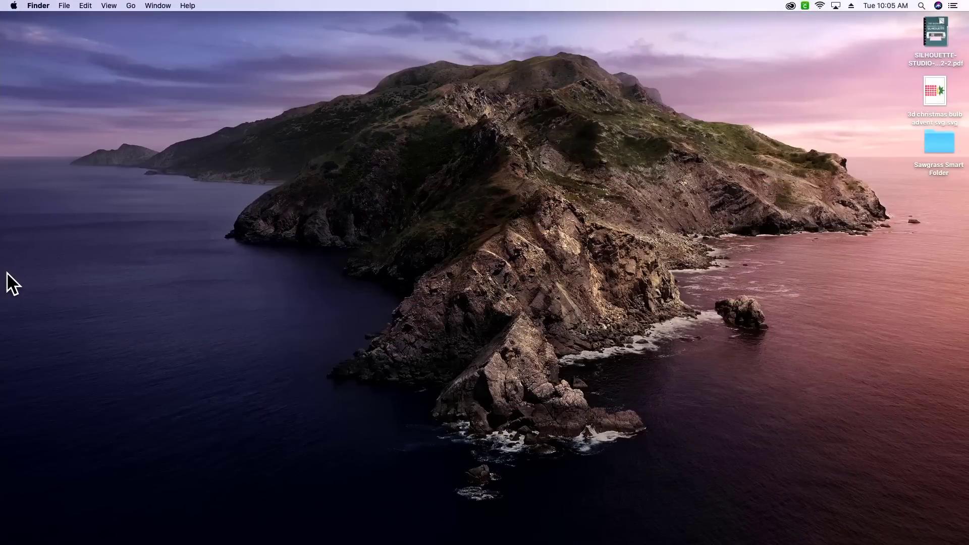
Step: Switch to Font Book and list all installed fonts
{"action": "key", "text": "super+space"}
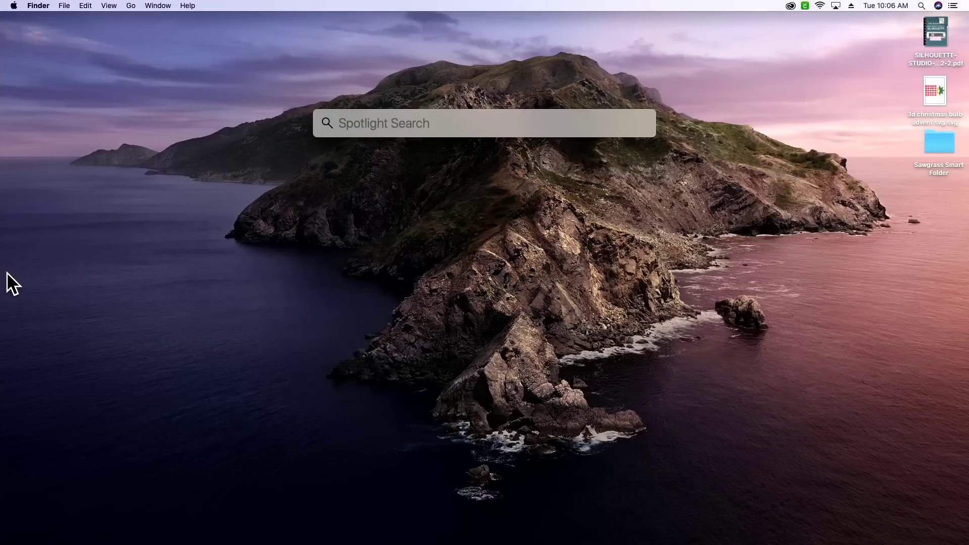
{"action": "key", "text": "Return"}
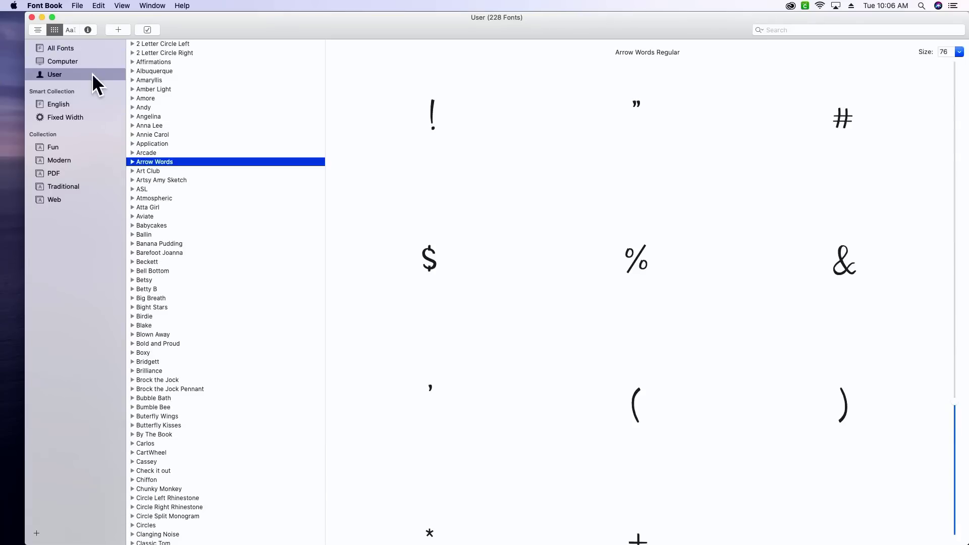
{"action": "left_click", "coordinate": [79, 47]}
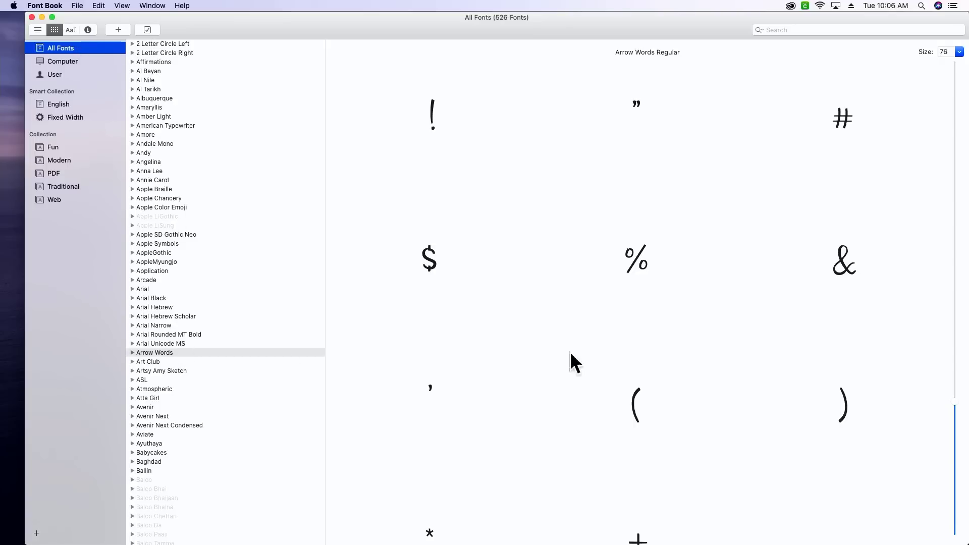
Step: Examine the full Arrow Words character set in Font Book, from punctuation and arrows to lowercase, accented letters and symbols
{"action": "scroll", "coordinate": [592, 360], "scroll_direction": "down", "scroll_amount": 8}
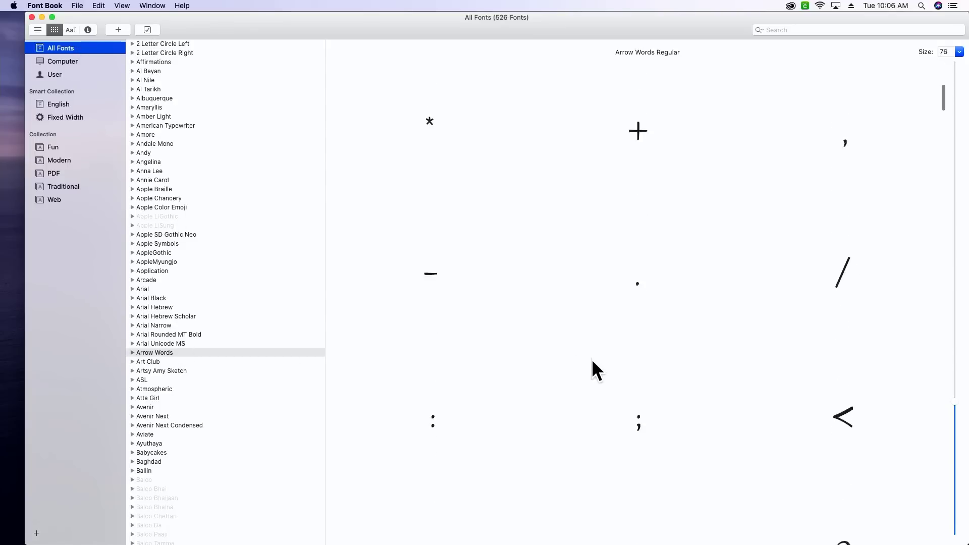
{"action": "scroll", "coordinate": [591, 359], "scroll_direction": "down", "scroll_amount": 10}
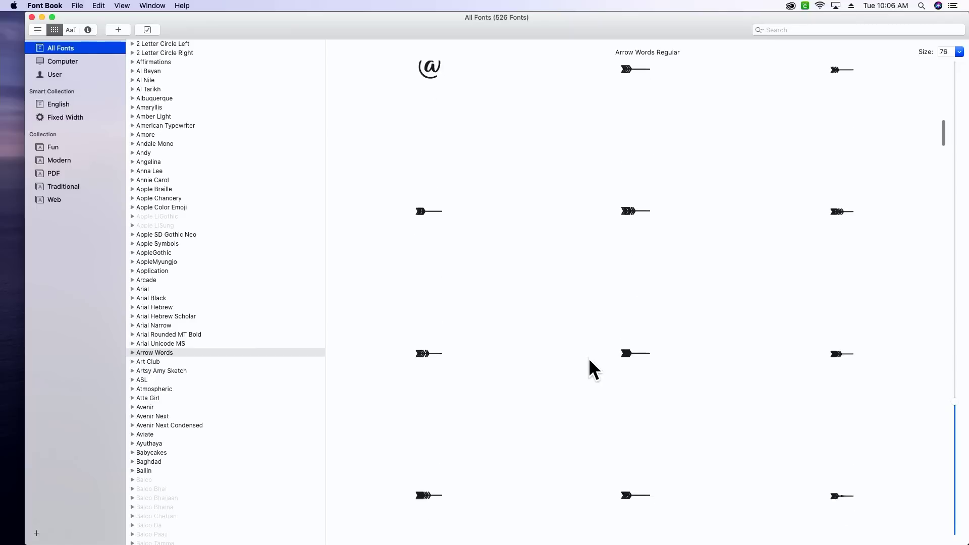
{"action": "scroll", "coordinate": [609, 362], "scroll_direction": "down", "scroll_amount": 2}
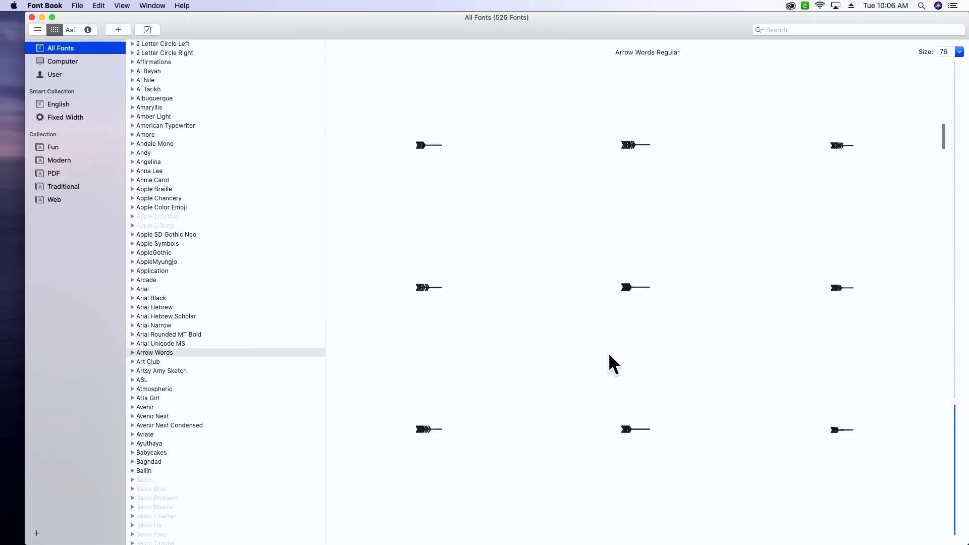
{"action": "scroll", "coordinate": [607, 352], "scroll_direction": "down", "scroll_amount": 6}
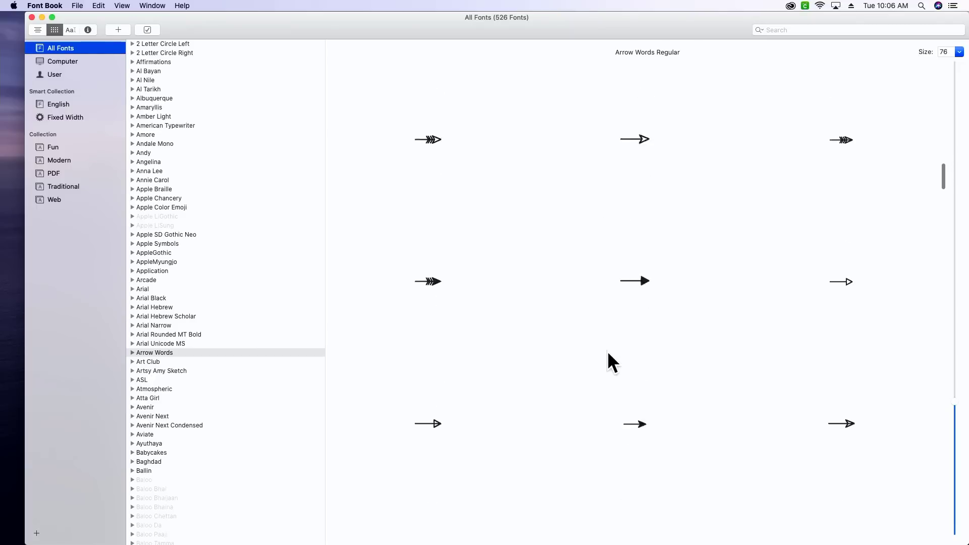
{"action": "scroll", "coordinate": [608, 353], "scroll_direction": "down", "scroll_amount": 15}
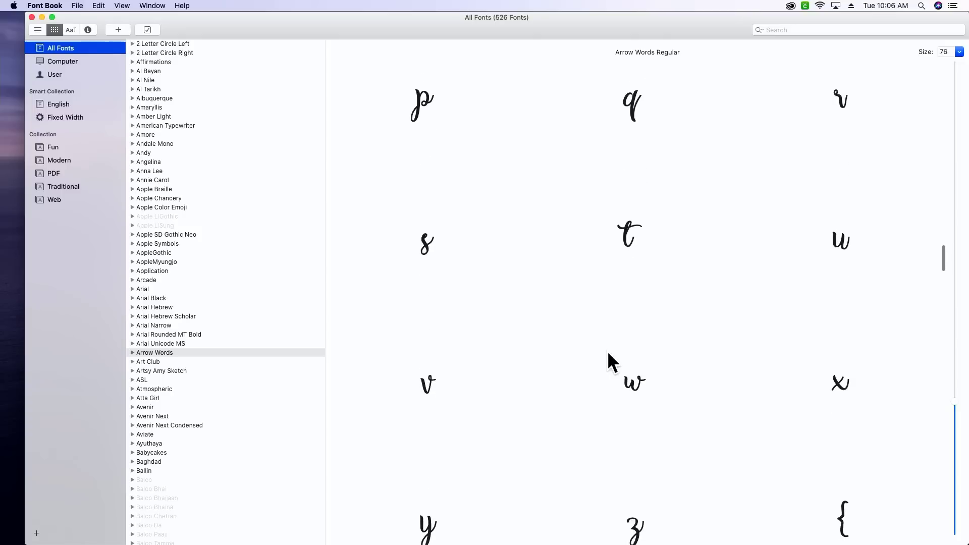
{"action": "scroll", "coordinate": [608, 353], "scroll_direction": "down", "scroll_amount": 15}
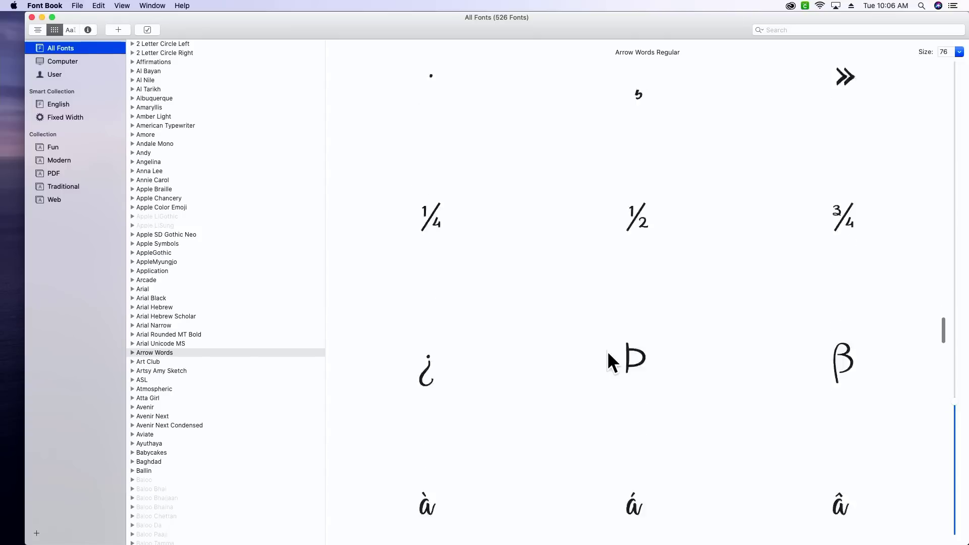
{"action": "scroll", "coordinate": [607, 350], "scroll_direction": "down", "scroll_amount": 15}
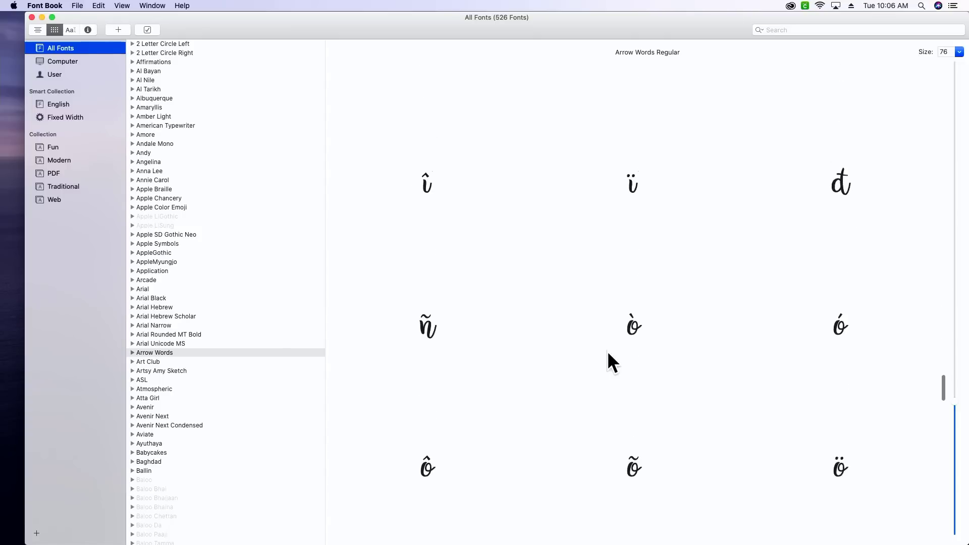
{"action": "scroll", "coordinate": [607, 351], "scroll_direction": "down", "scroll_amount": 15}
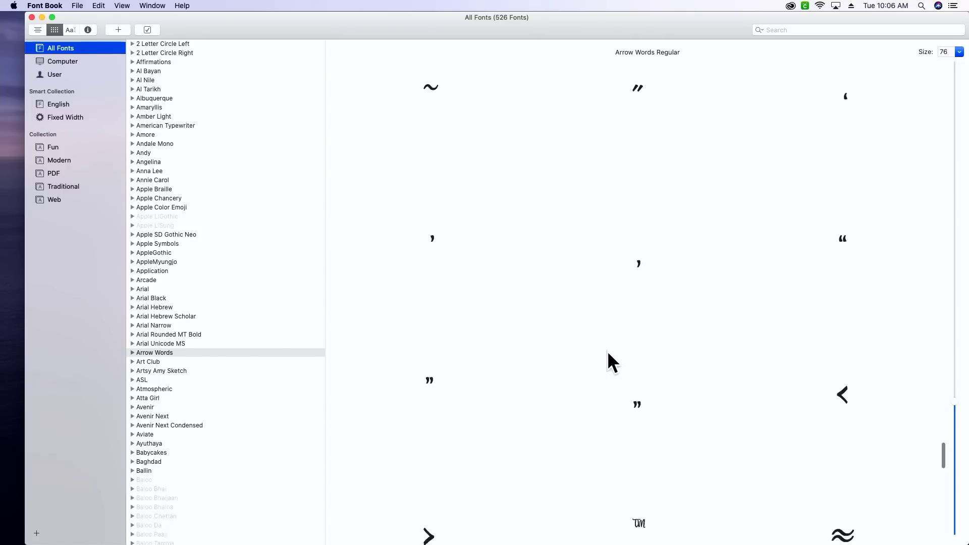
{"action": "scroll", "coordinate": [608, 351], "scroll_direction": "down", "scroll_amount": 10}
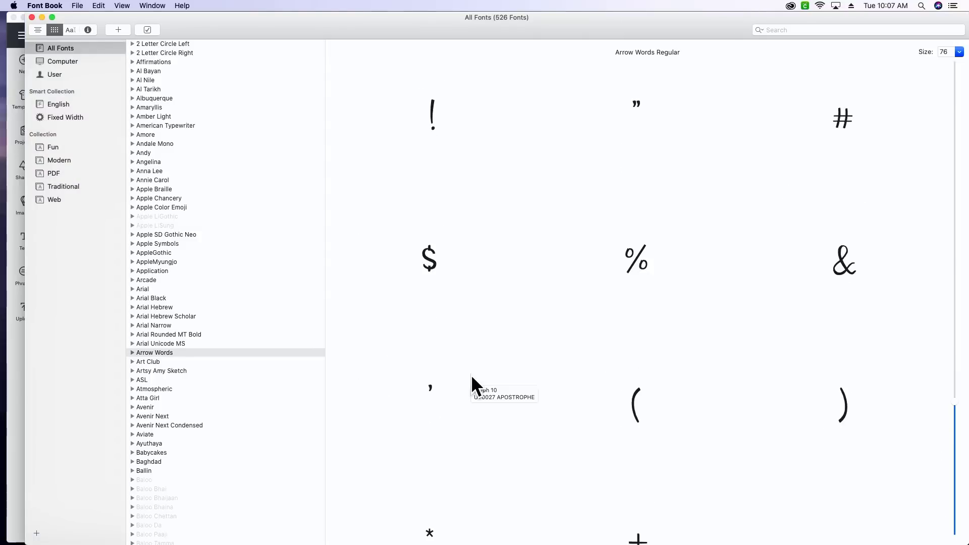
Step: Examine which capital letters produce the arrow tails and arrowheads in Arrow Words, and select the tail glyph with several feather segments
{"action": "scroll", "coordinate": [472, 378], "scroll_direction": "down", "scroll_amount": 3}
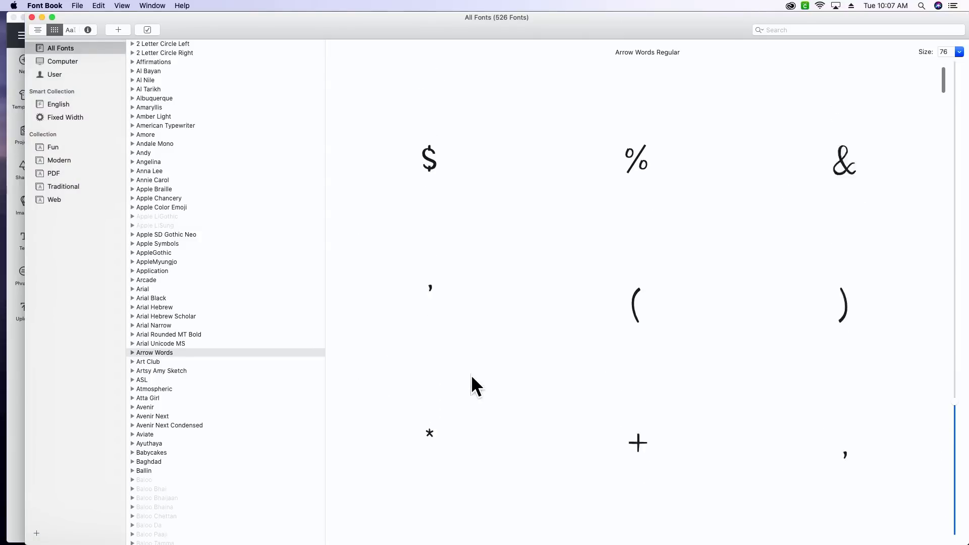
{"action": "scroll", "coordinate": [471, 375], "scroll_direction": "down", "scroll_amount": 10}
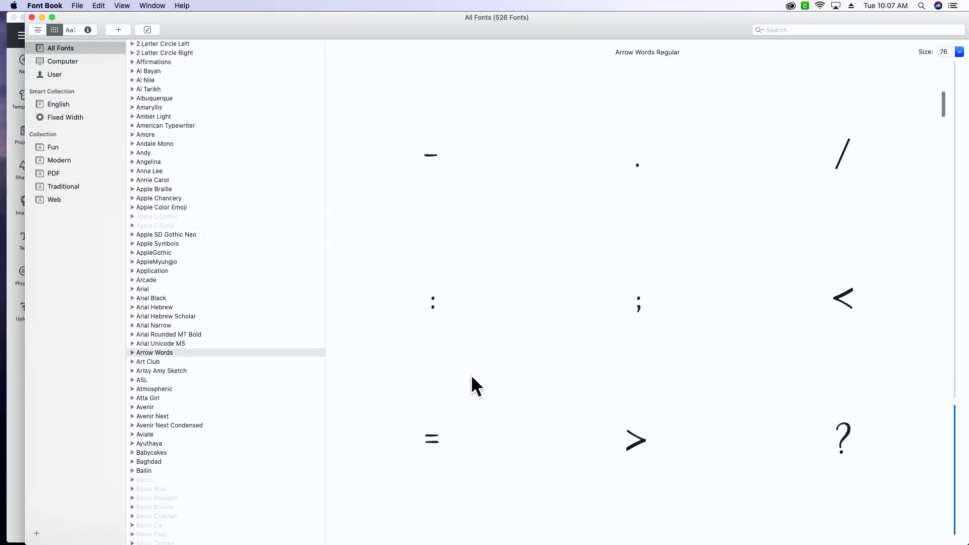
{"action": "scroll", "coordinate": [474, 374], "scroll_direction": "down", "scroll_amount": 5}
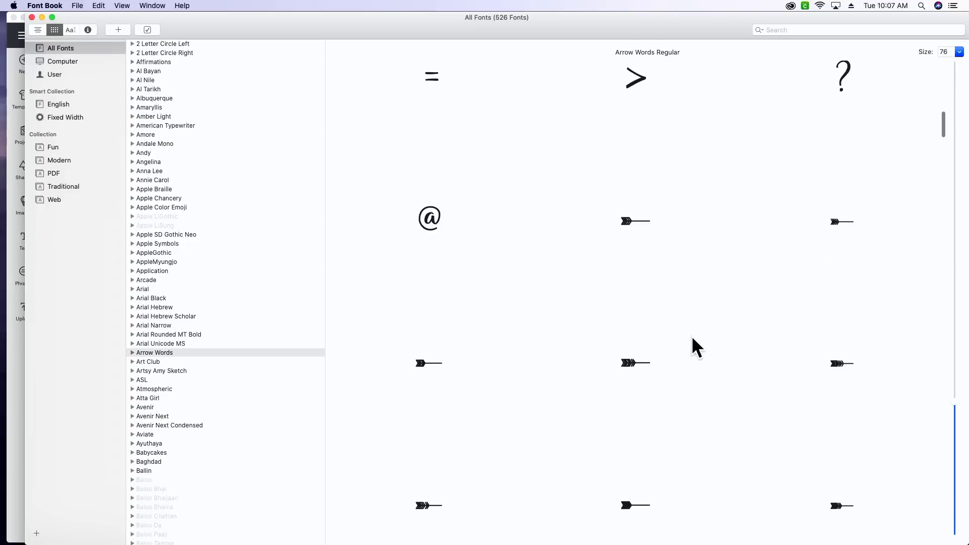
{"action": "scroll", "coordinate": [695, 347], "scroll_direction": "down", "scroll_amount": 4}
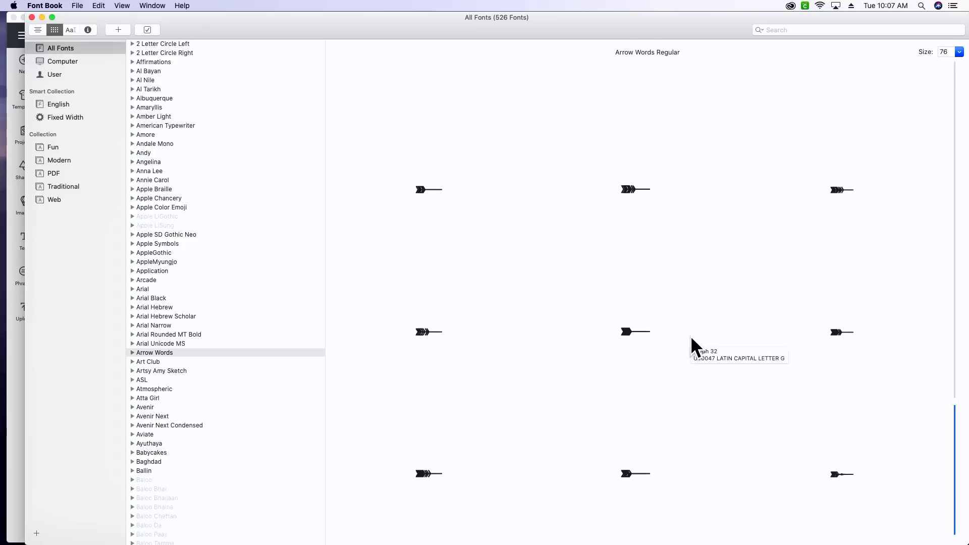
{"action": "scroll", "coordinate": [694, 347], "scroll_direction": "down", "scroll_amount": 3}
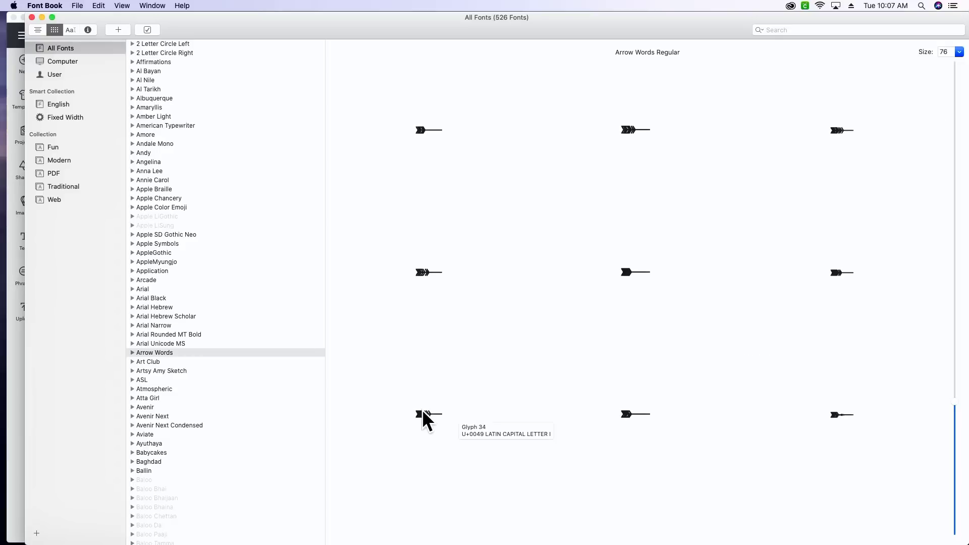
{"action": "scroll", "coordinate": [424, 413], "scroll_direction": "down", "scroll_amount": 3}
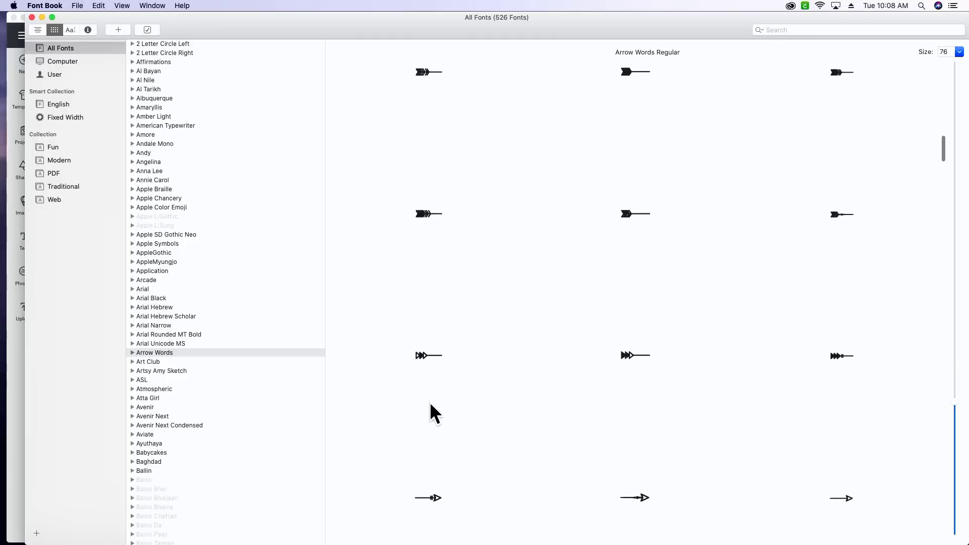
{"action": "scroll", "coordinate": [433, 413], "scroll_direction": "up", "scroll_amount": 3}
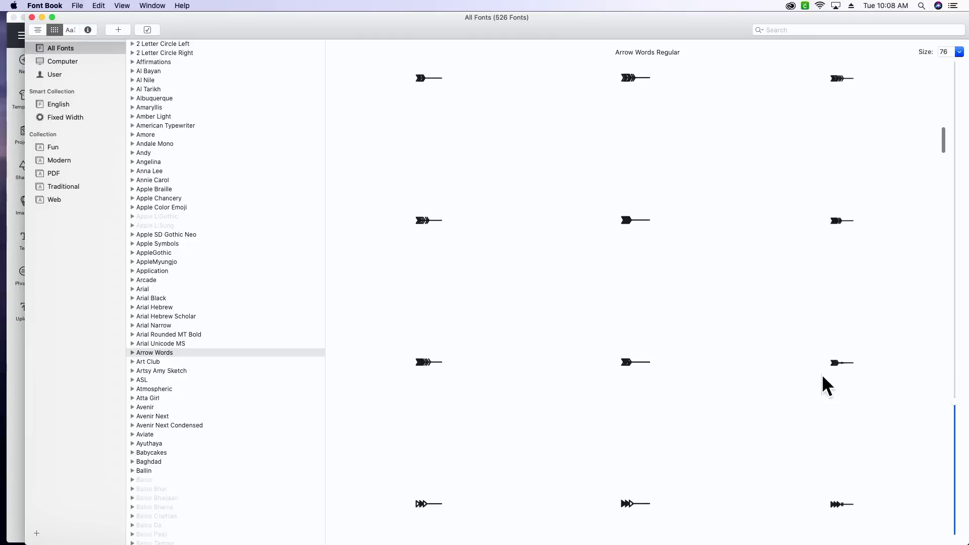
{"action": "scroll", "coordinate": [573, 265], "scroll_direction": "up", "scroll_amount": 1}
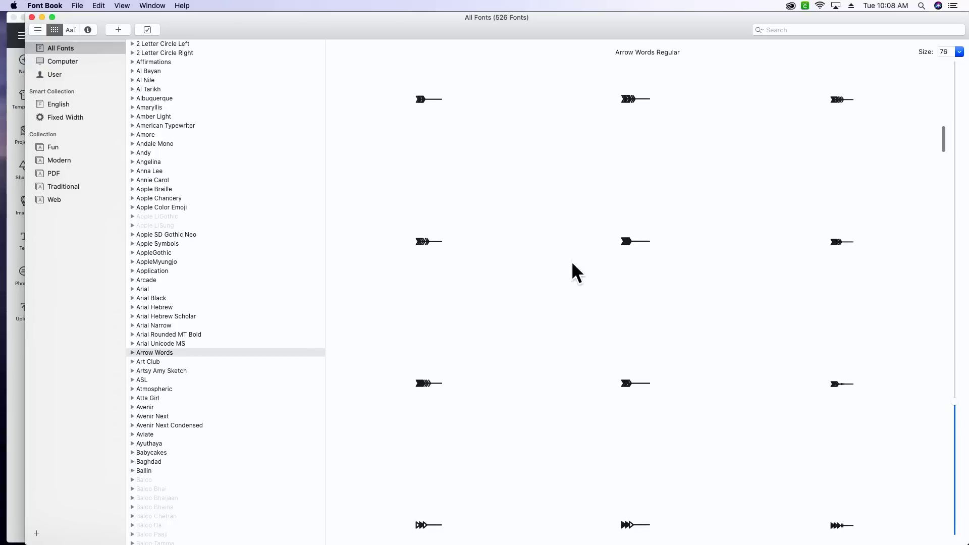
{"action": "left_click", "coordinate": [448, 257]}
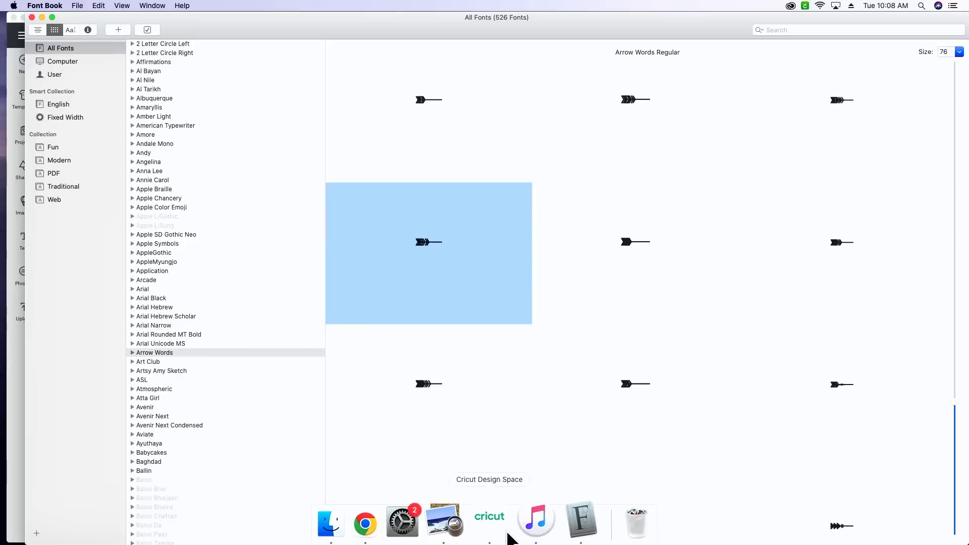
Step: In Cricut Design Space, add the text "be brave" in Arrow Words with the copied feathered arrow tail in front of it
{"action": "left_click", "coordinate": [502, 532]}
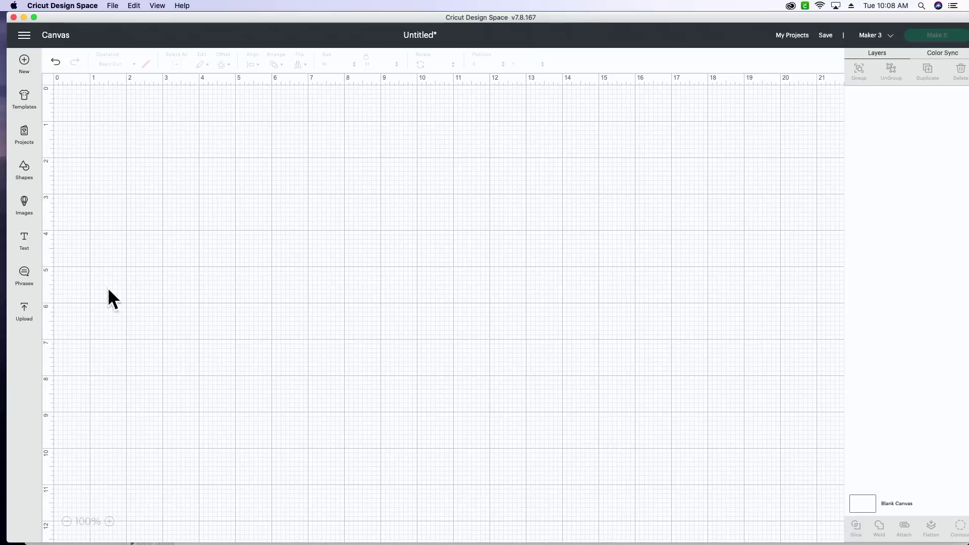
{"action": "left_click", "coordinate": [24, 247]}
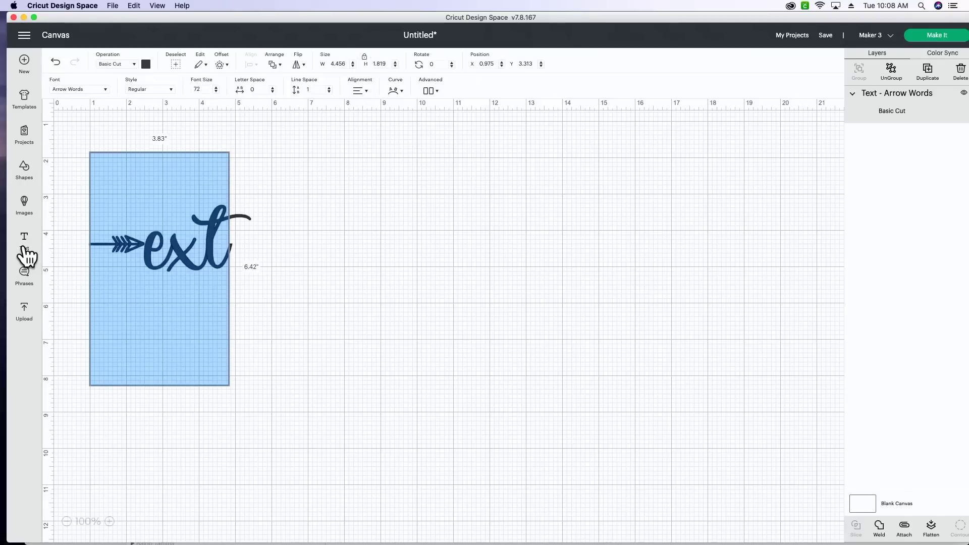
{"action": "type", "text": "be"}
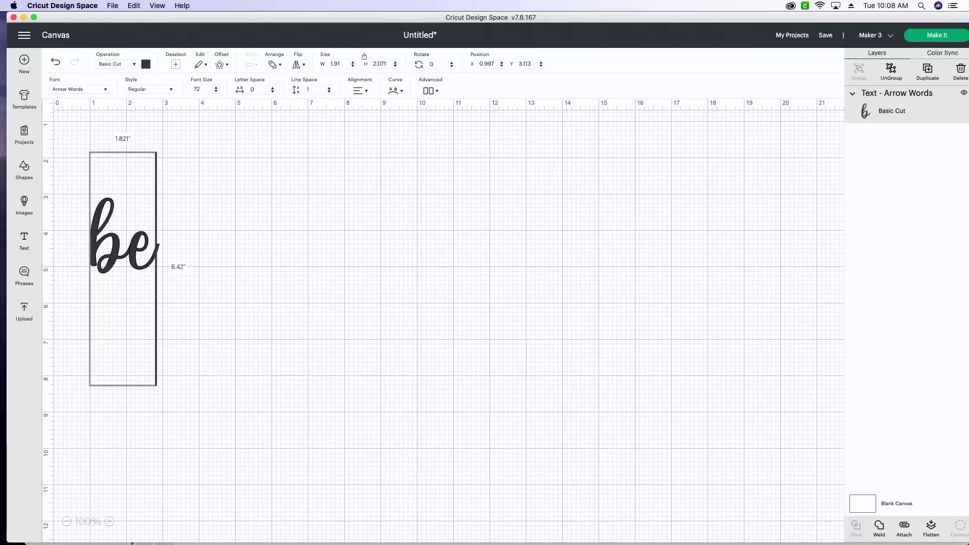
{"action": "type", "text": "brave"}
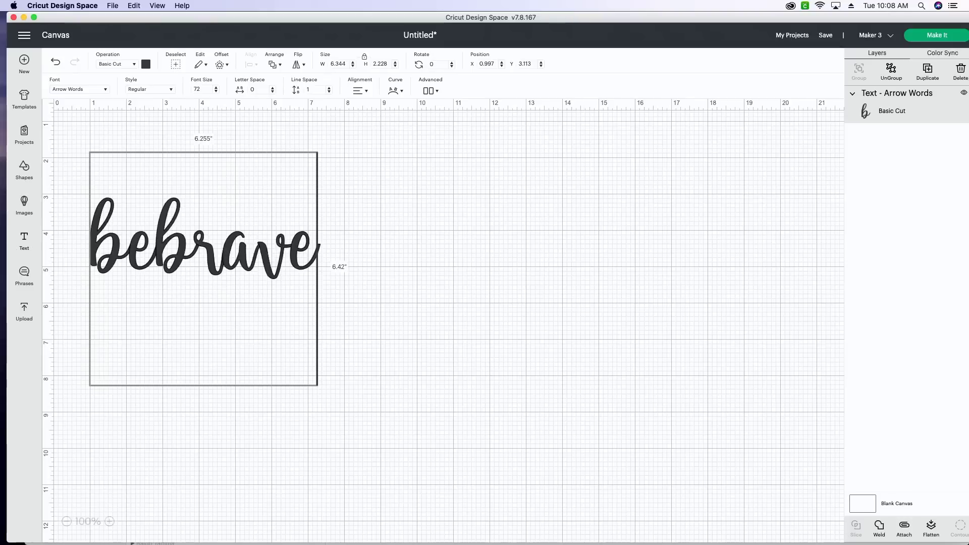
{"action": "left_click", "coordinate": [154, 253]}
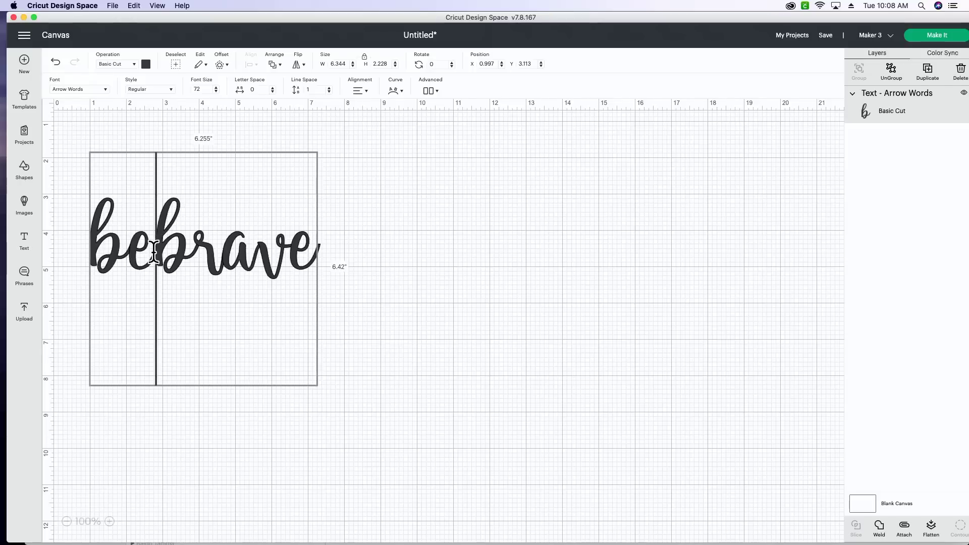
{"action": "left_click", "coordinate": [97, 250]}
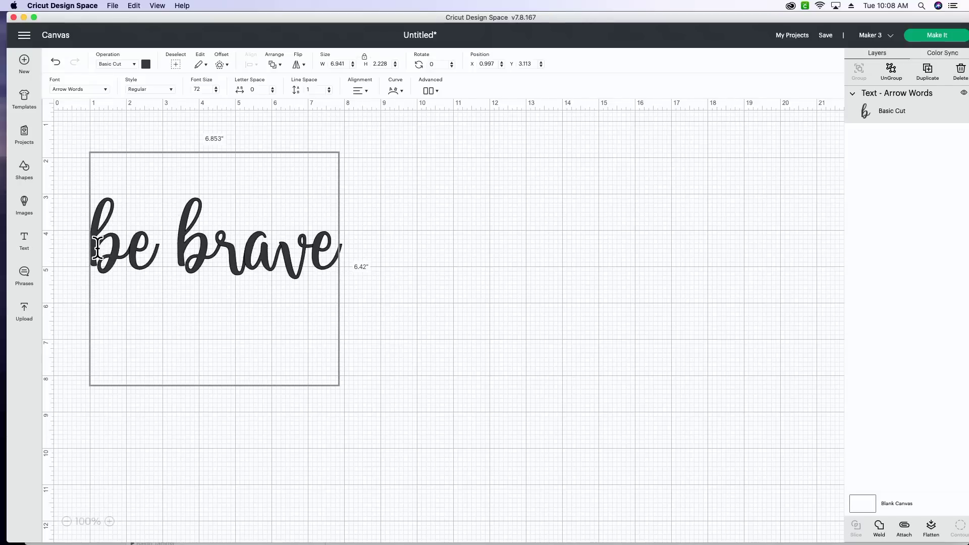
{"action": "type", "text": "<"}
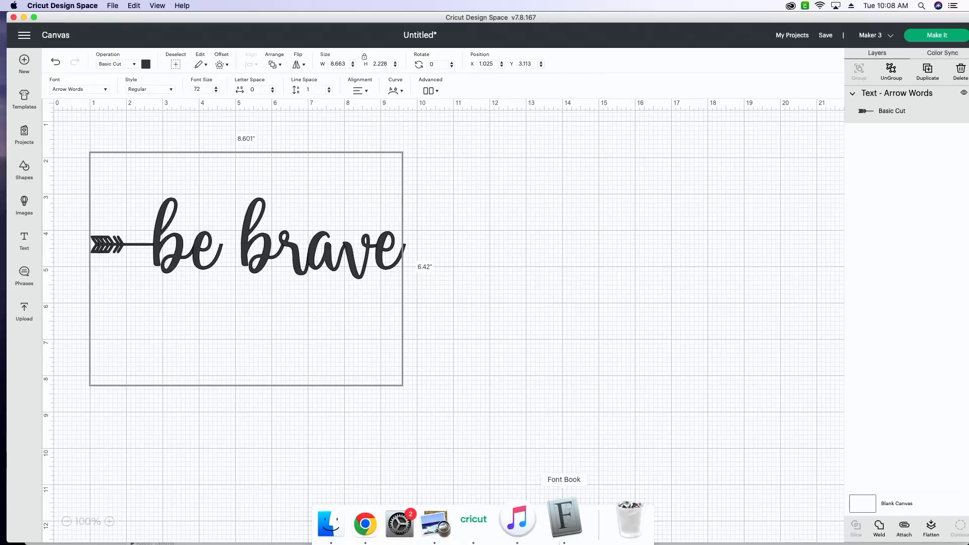
Step: Switch to Font Book and copy the Arrow Words glyph with an open arrowhead and a decorated shaft
{"action": "left_click", "coordinate": [560, 518]}
{"action": "scroll", "coordinate": [547, 336], "scroll_direction": "down", "scroll_amount": 10}
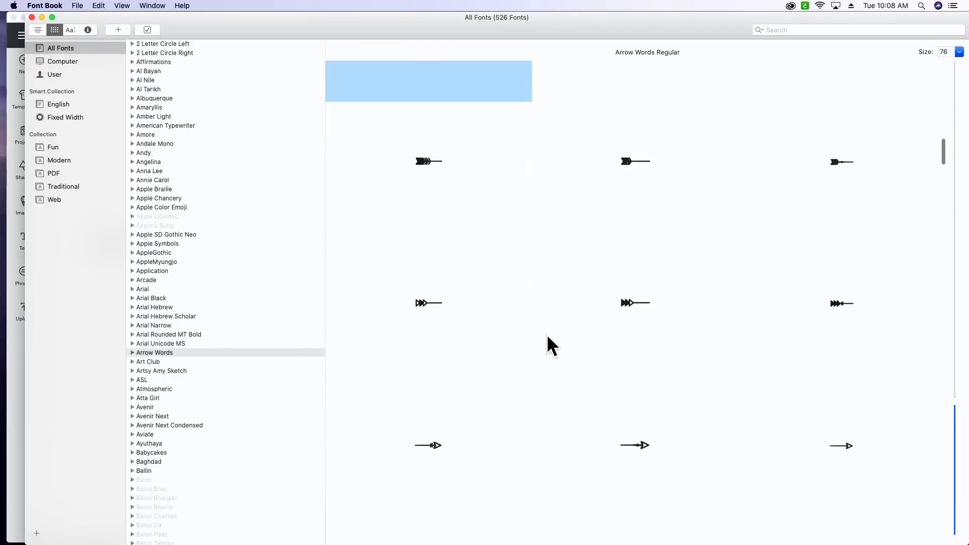
{"action": "scroll", "coordinate": [534, 359], "scroll_direction": "down", "scroll_amount": 3}
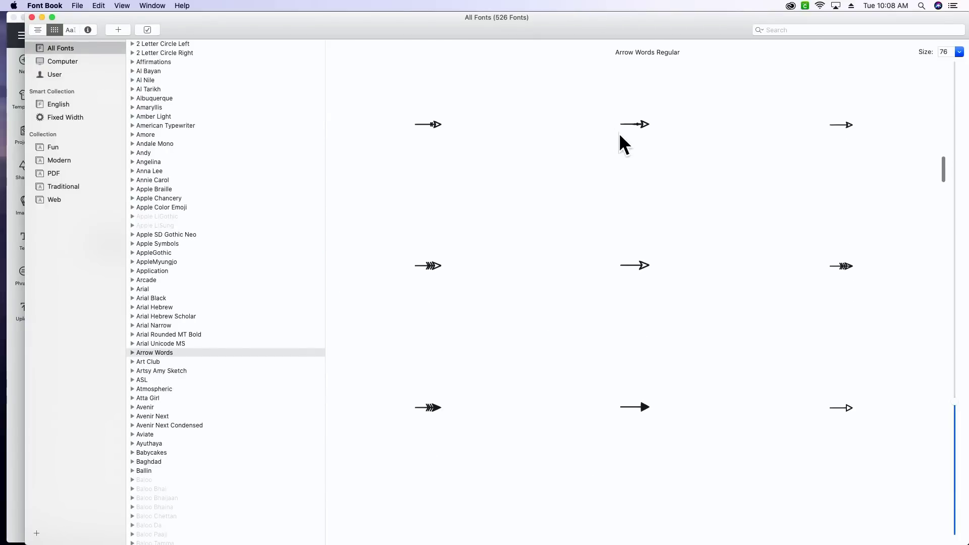
{"action": "left_click", "coordinate": [636, 129]}
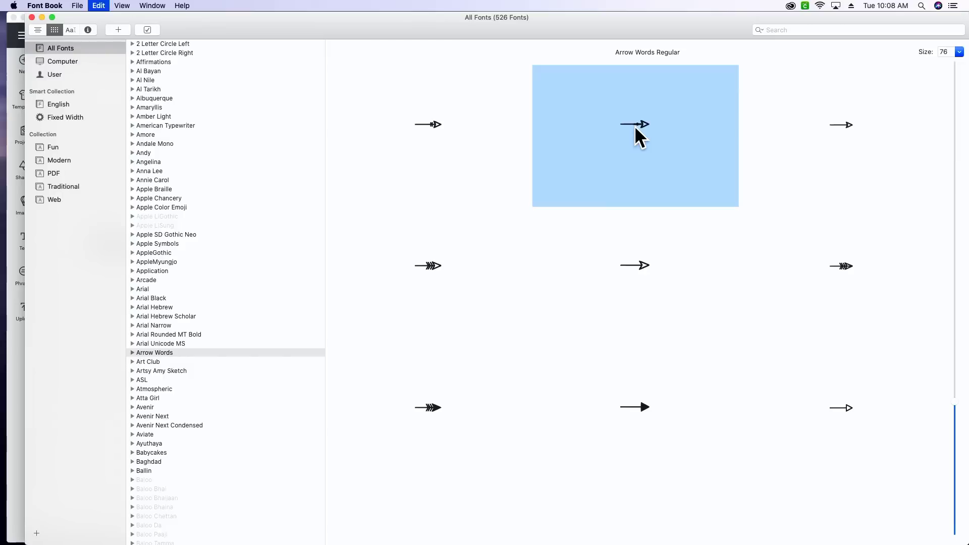
{"action": "mouse_move", "coordinate": [490, 543]}
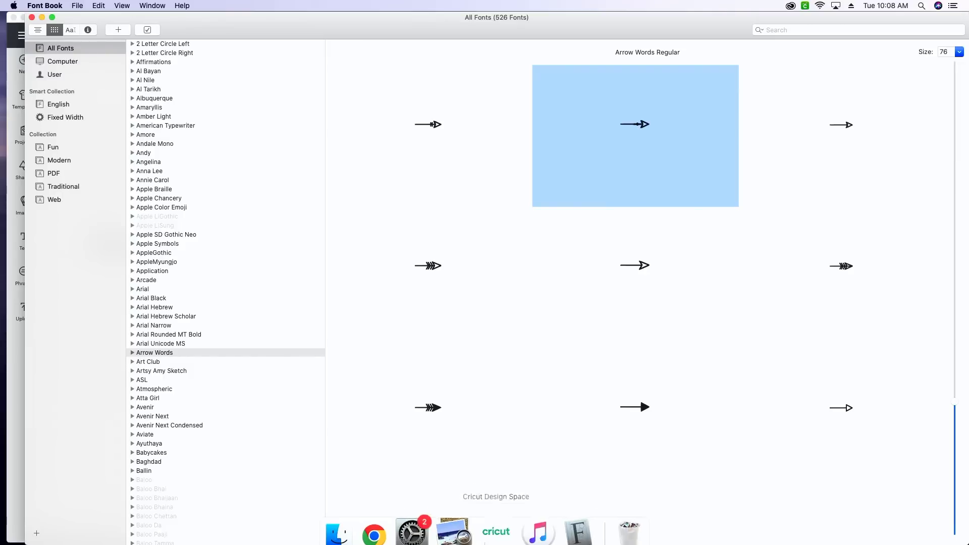
Step: Switch back to Cricut Design Space and insert the copied arrowhead glyph directly after "be brave"
{"action": "left_click", "coordinate": [492, 520]}
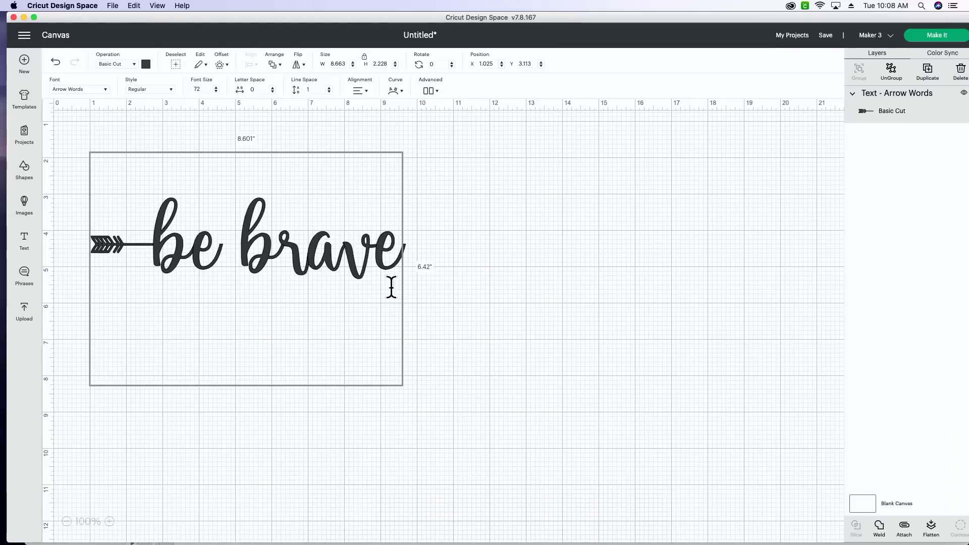
{"action": "left_click", "coordinate": [398, 261]}
{"action": "key", "text": "super+v"}
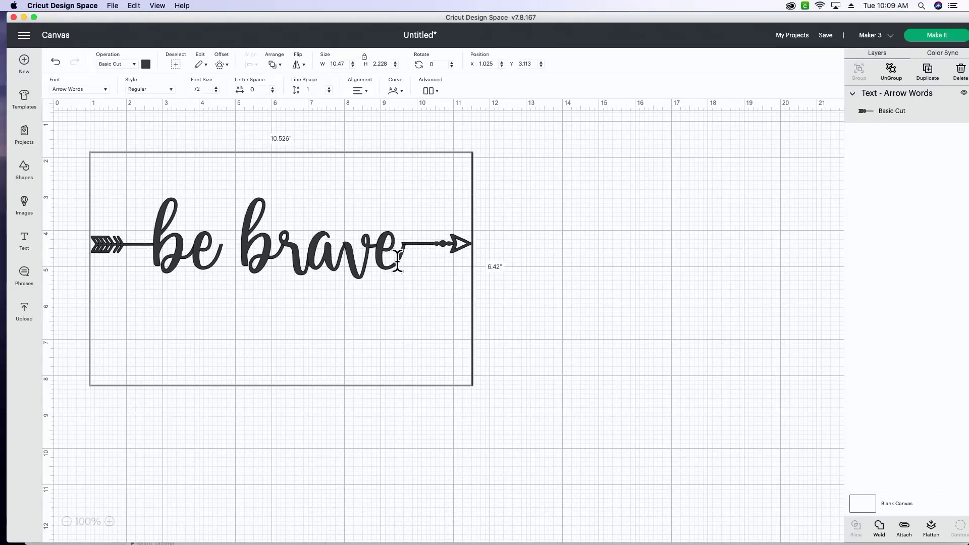
{"action": "left_click", "coordinate": [528, 304]}
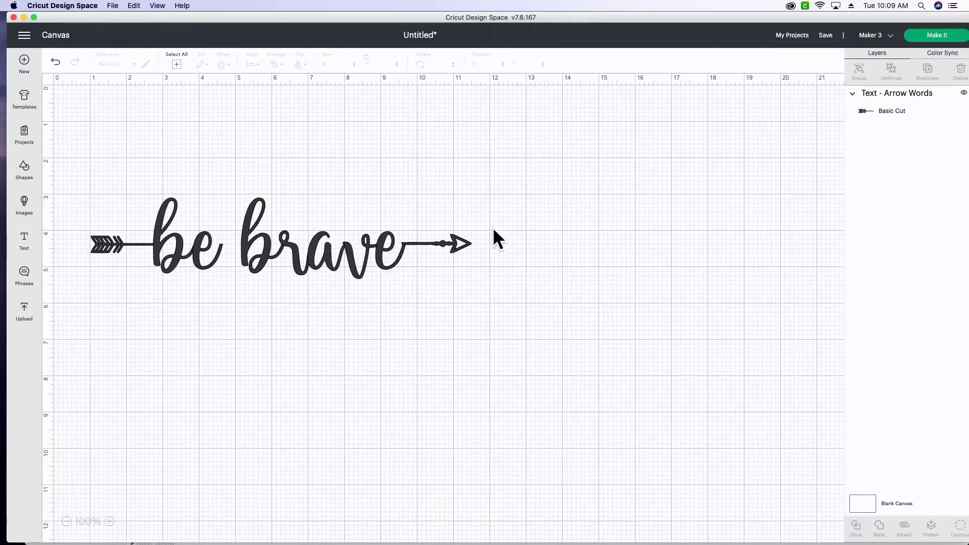
Step: Weld the "be brave" text with its arrow tail and arrowhead into a single cut shape
{"action": "left_click", "coordinate": [364, 260]}
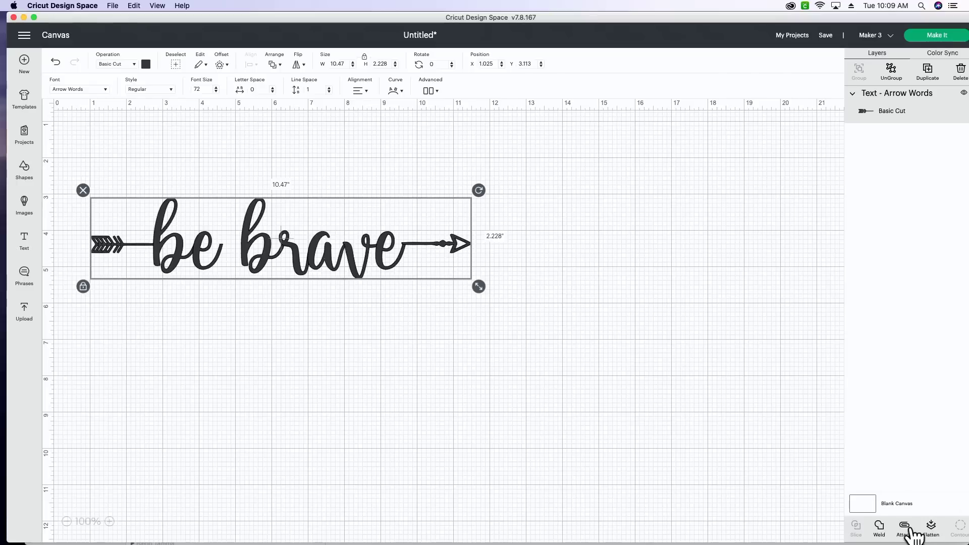
{"action": "left_click", "coordinate": [878, 527]}
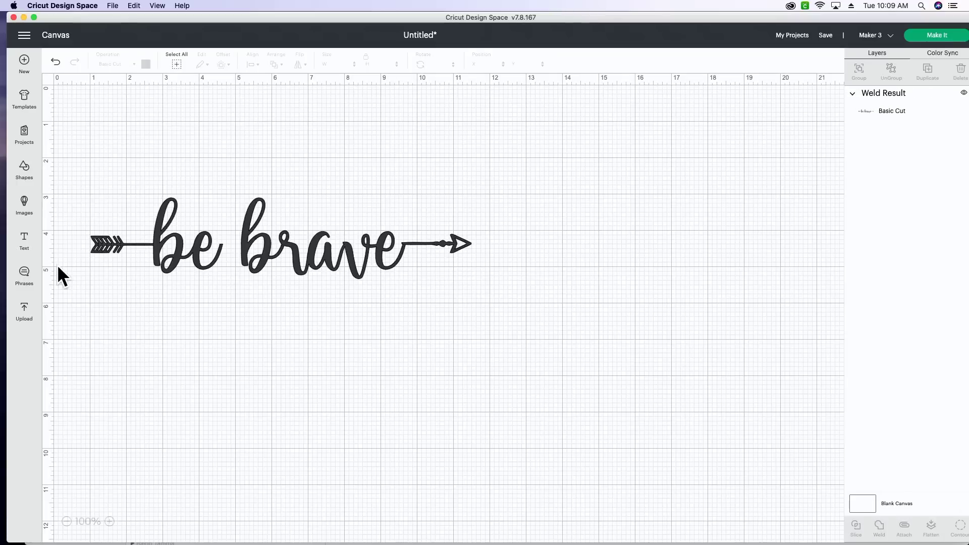
{"action": "left_click_drag", "start_coordinate": [416, 226], "coordinate": [364, 165]}
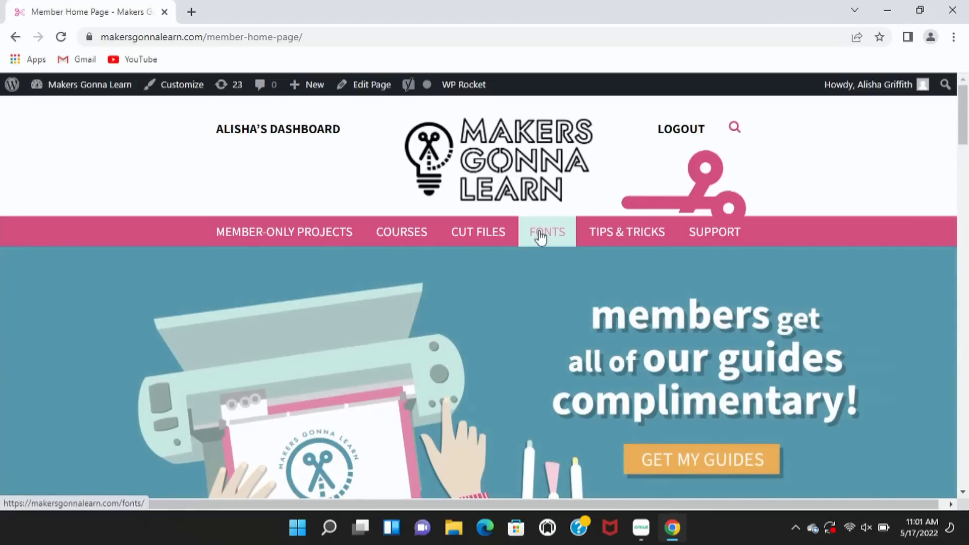
Step: Open the Fonts page of the Makers Gonna Learn website
{"action": "left_click", "coordinate": [541, 236]}
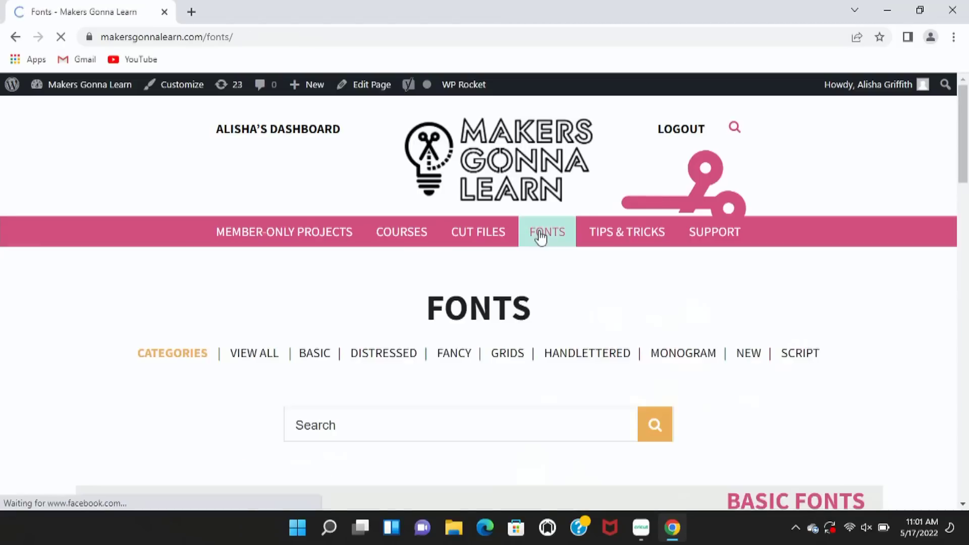
{"action": "right_click", "coordinate": [373, 421]}
{"action": "mouse_move", "coordinate": [428, 380]}
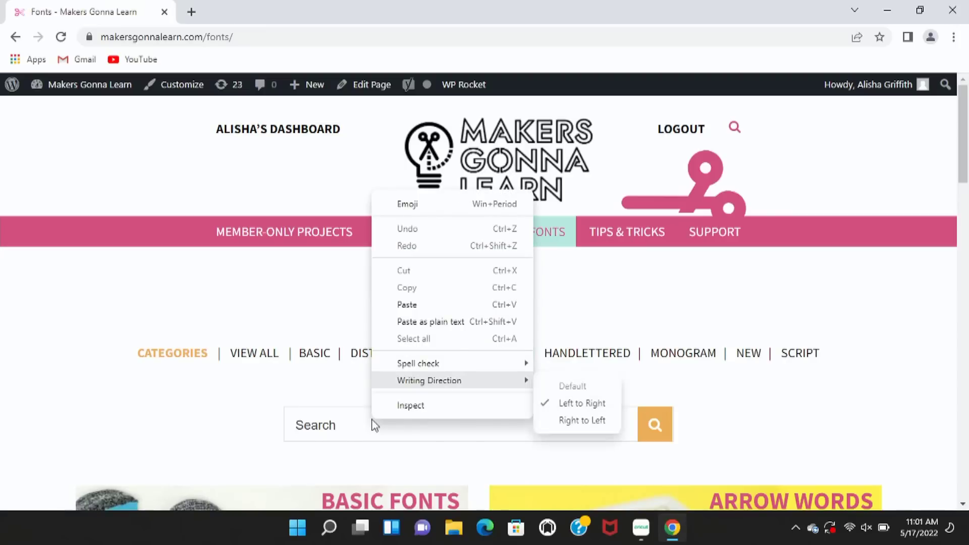
{"action": "left_click", "coordinate": [579, 419]}
{"action": "type", "text": "ds"}
{"action": "key", "text": "Return"}
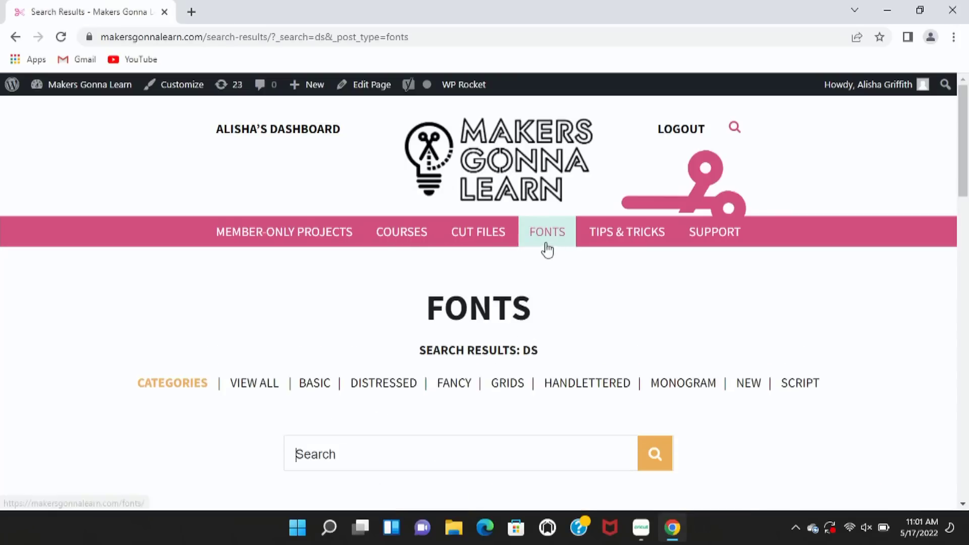
Step: Search the fonts library for "arrow words" and download the Arrow Words font
{"action": "left_click", "coordinate": [359, 450]}
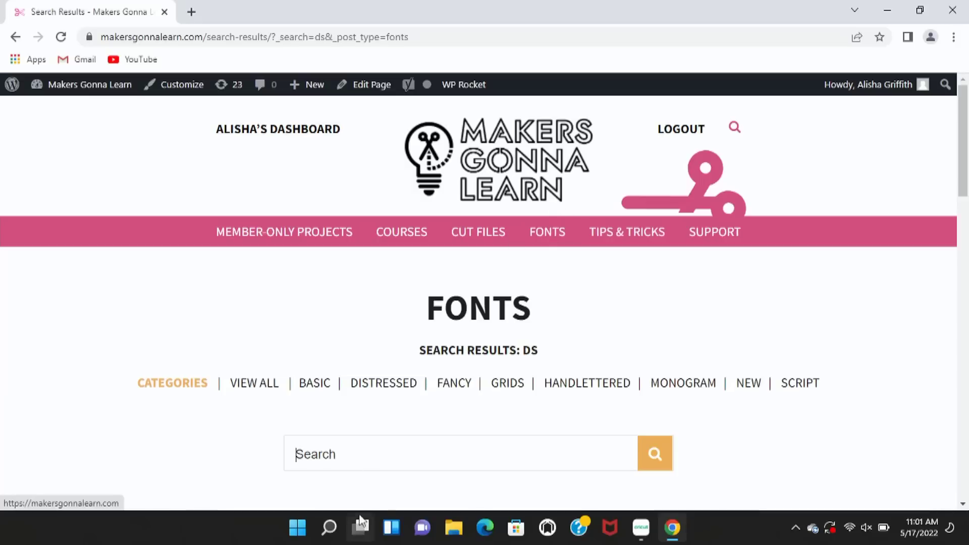
{"action": "type", "text": "arrow words"}
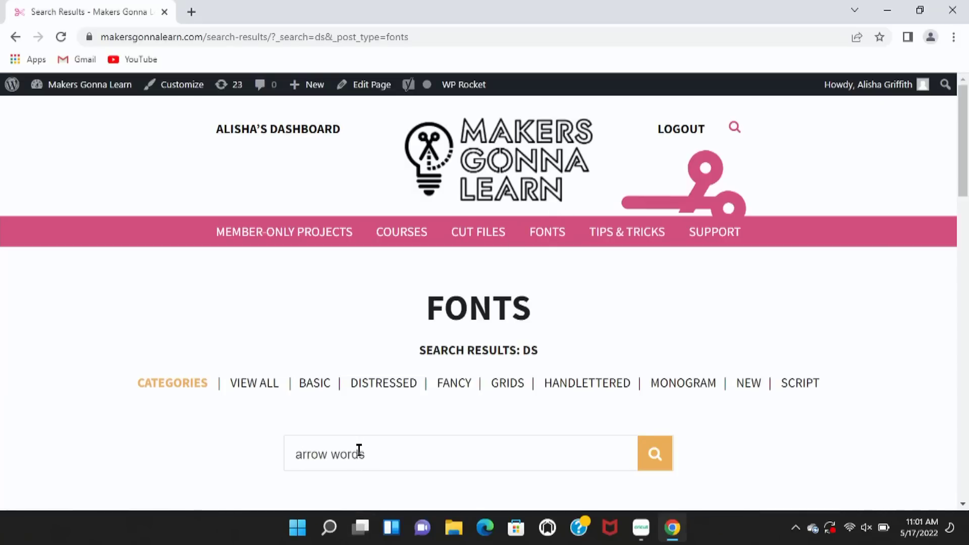
{"action": "left_click", "coordinate": [651, 461]}
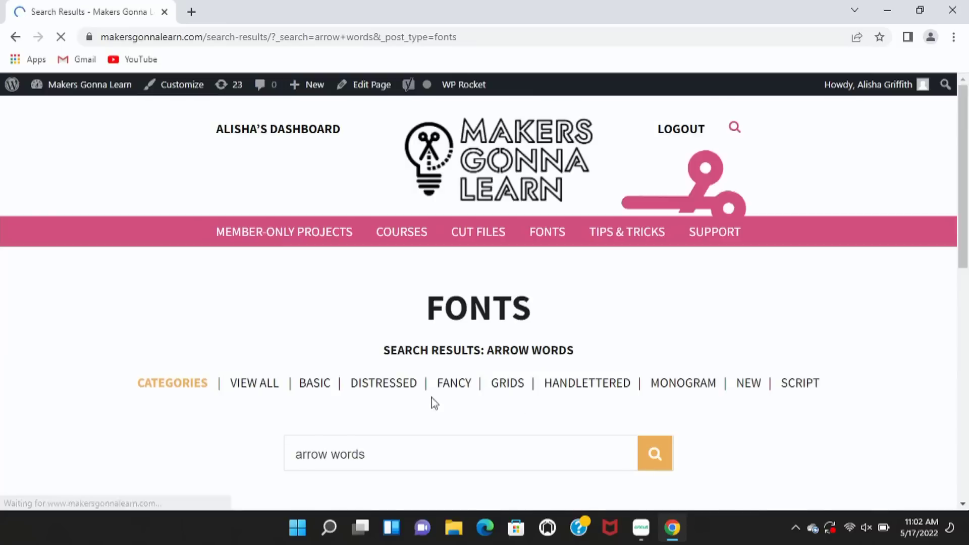
{"action": "scroll", "coordinate": [534, 404], "scroll_direction": "down", "scroll_amount": 5}
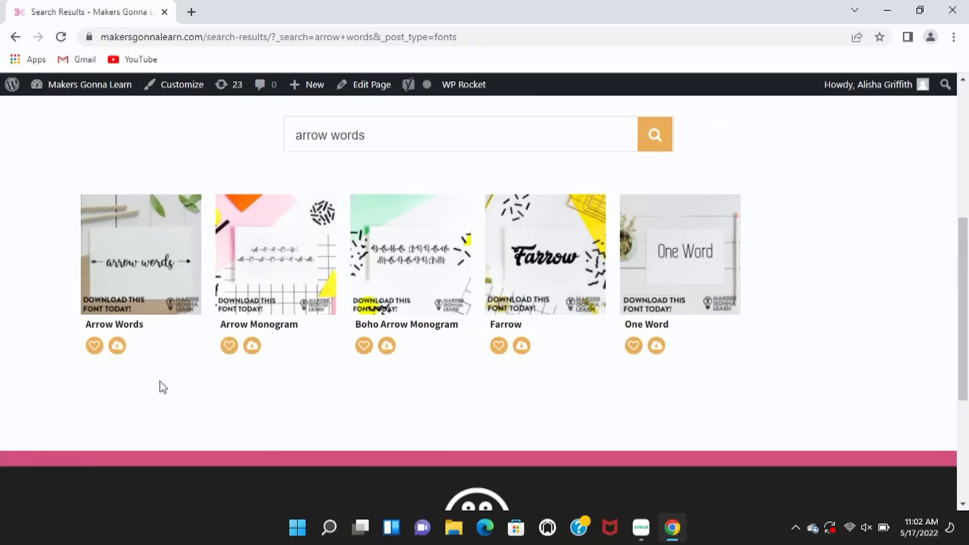
{"action": "left_click", "coordinate": [123, 353]}
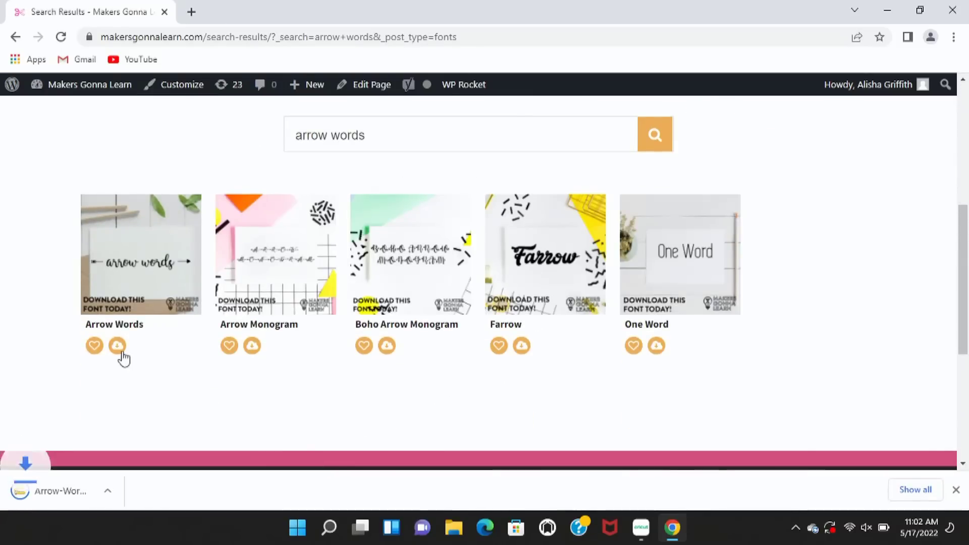
Step: Open the Arrow Words font file from the downloaded Arrow-Words.zip and install it
{"action": "left_click", "coordinate": [83, 489]}
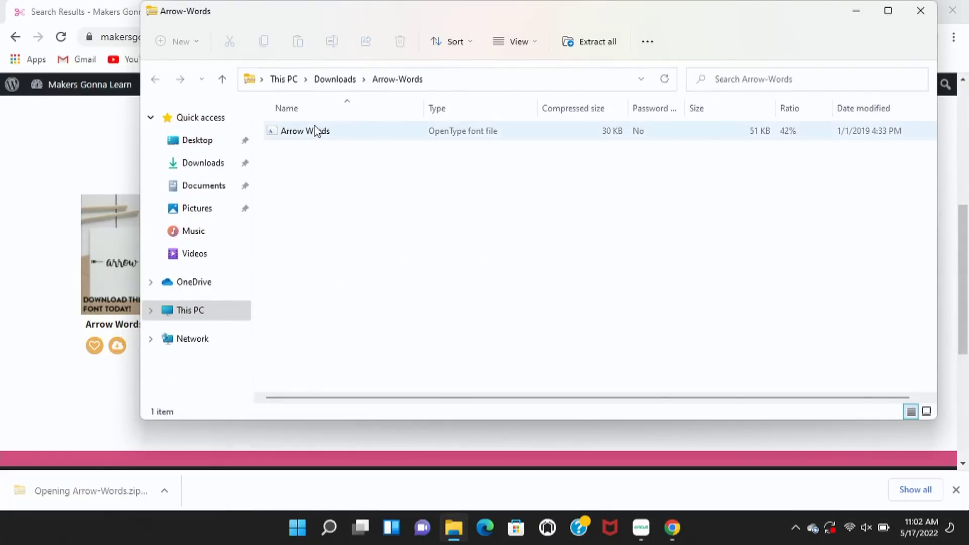
{"action": "left_click", "coordinate": [316, 134]}
{"action": "double_click", "coordinate": [316, 134]}
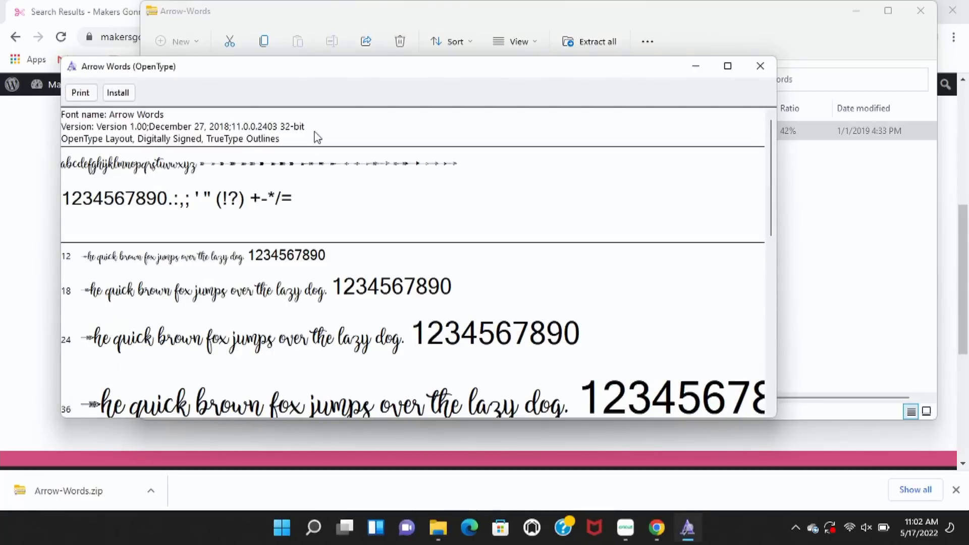
{"action": "left_click", "coordinate": [117, 92]}
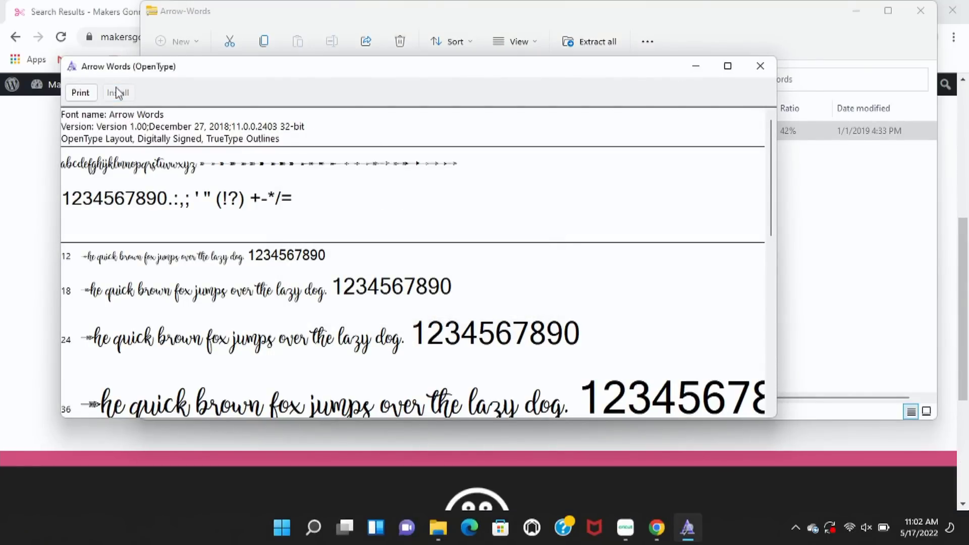
Step: Search Windows for "character map" and open the Character Map app
{"action": "left_click", "coordinate": [315, 536]}
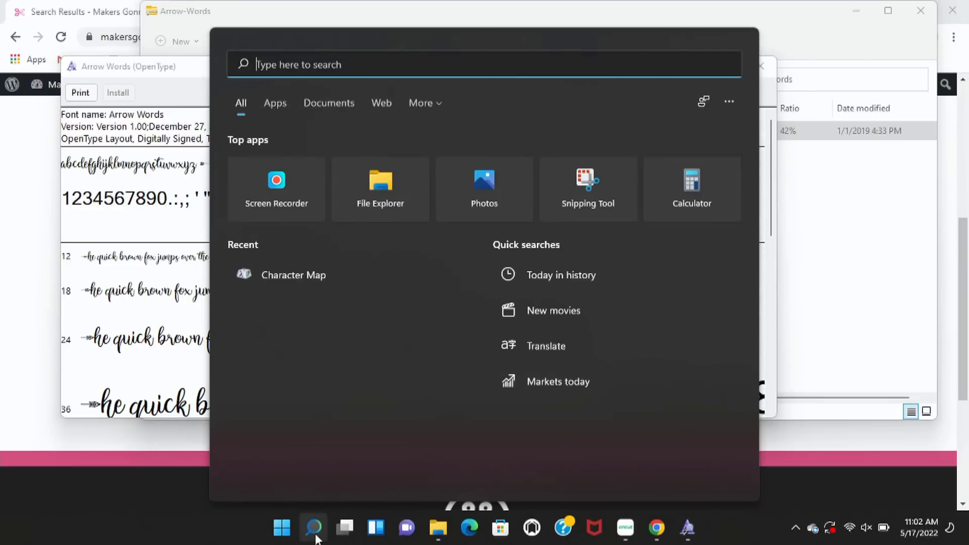
{"action": "type", "text": "charac"}
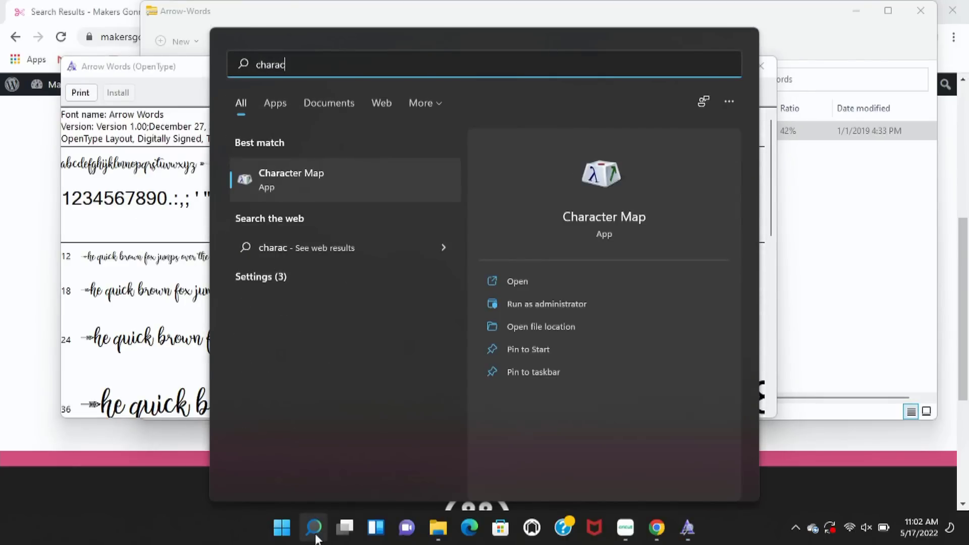
{"action": "type", "text": "ter map"}
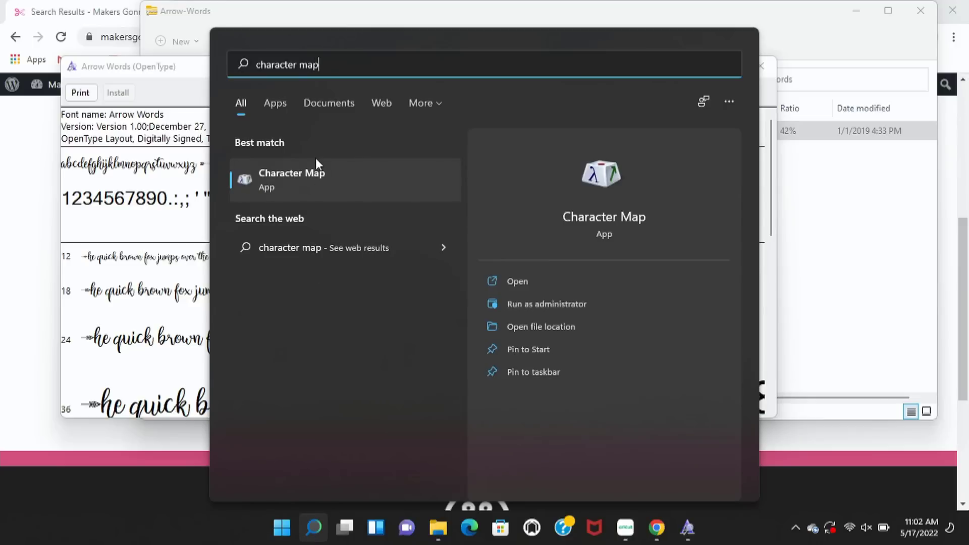
{"action": "left_click", "coordinate": [316, 174]}
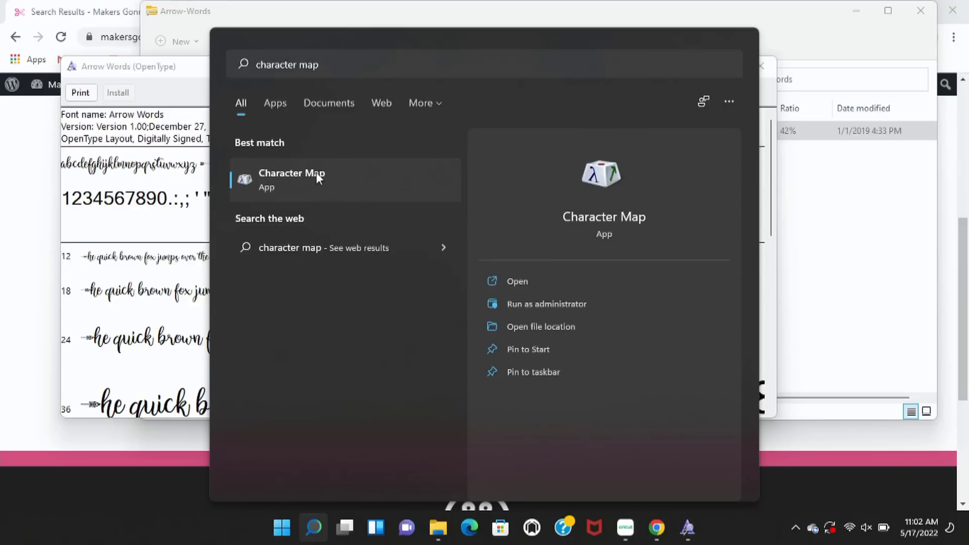
{"action": "left_click", "coordinate": [498, 279]}
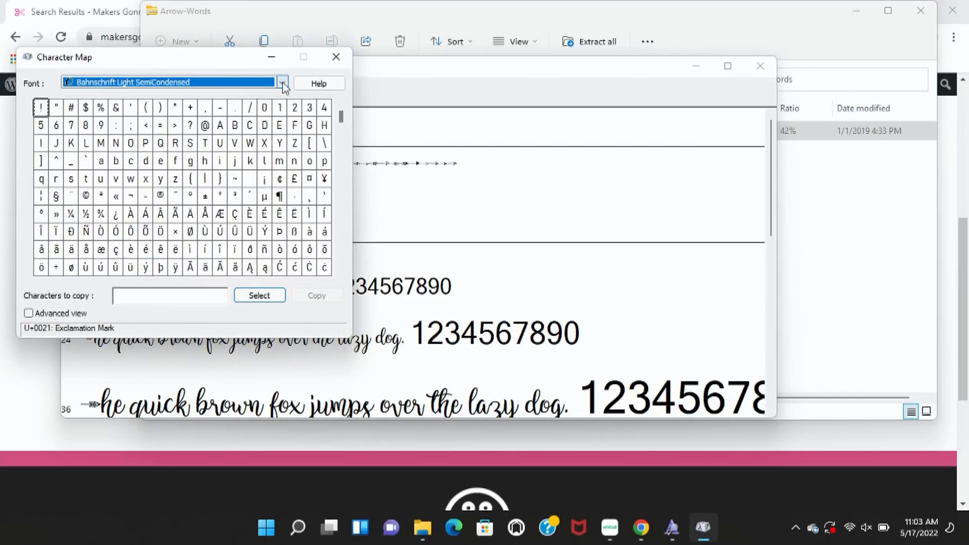
Step: Set the Character Map font to Arrow Words to list its glyphs
{"action": "left_click", "coordinate": [283, 83]}
{"action": "scroll", "coordinate": [235, 143], "scroll_direction": "up", "scroll_amount": 4}
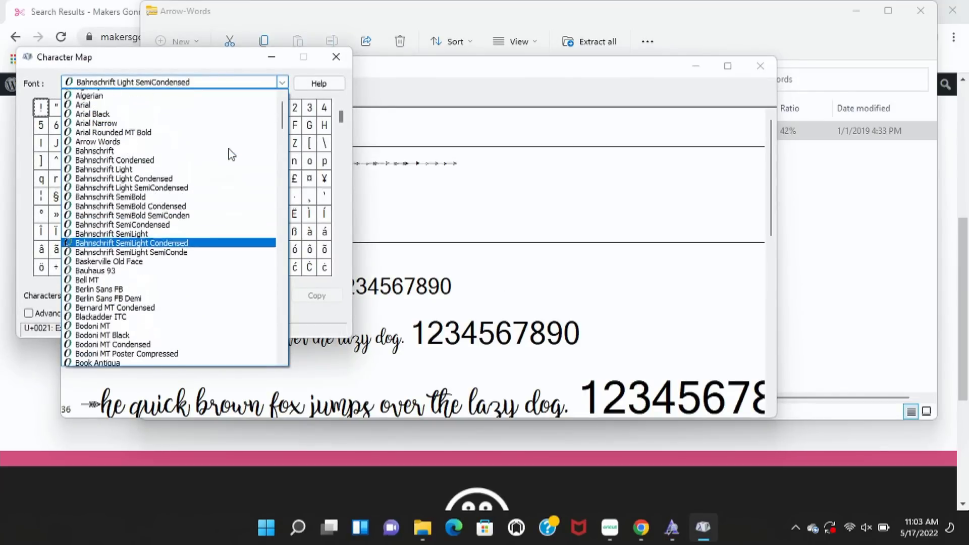
{"action": "left_click", "coordinate": [178, 149]}
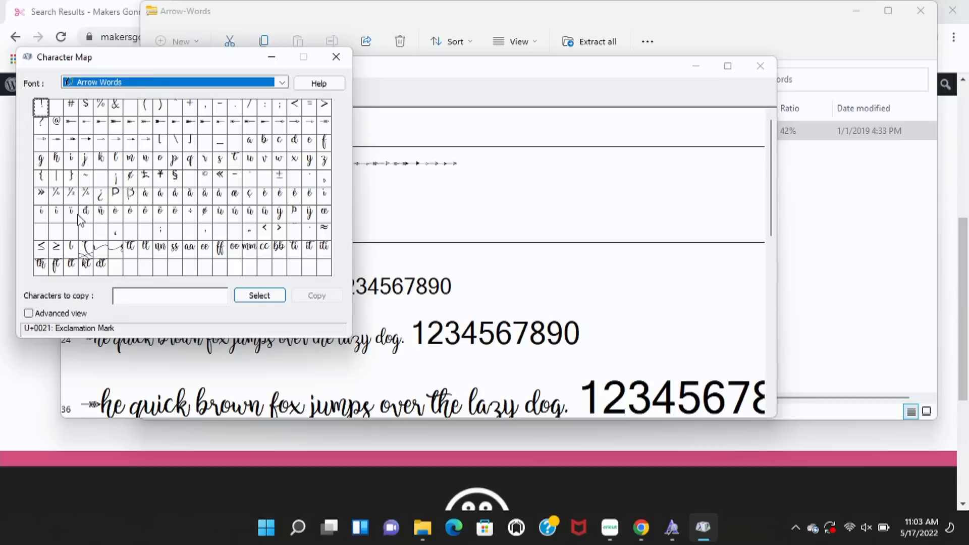
Step: Switch to Cricut Design Space and add the text "be brave" to the canvas in the Arrow Words font
{"action": "left_click", "coordinate": [91, 143]}
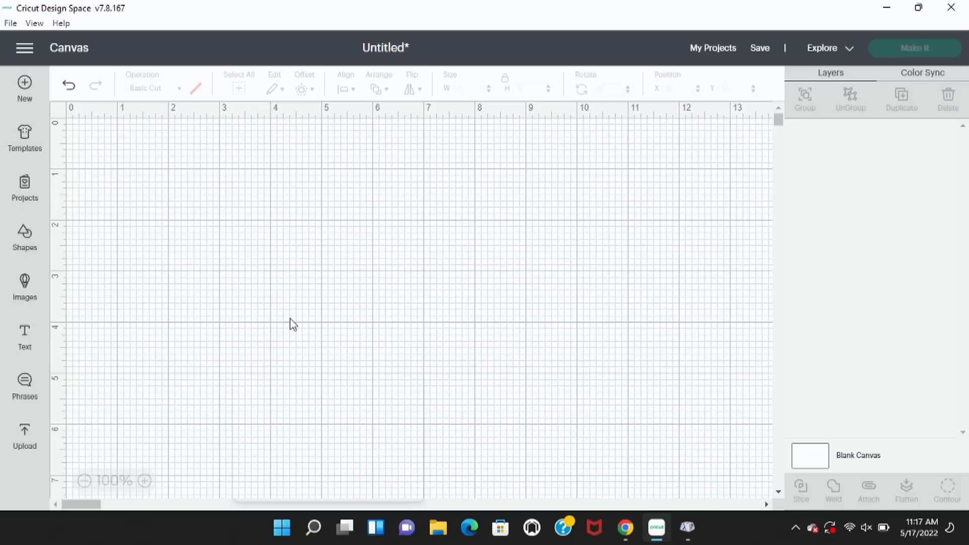
{"action": "left_click", "coordinate": [26, 343]}
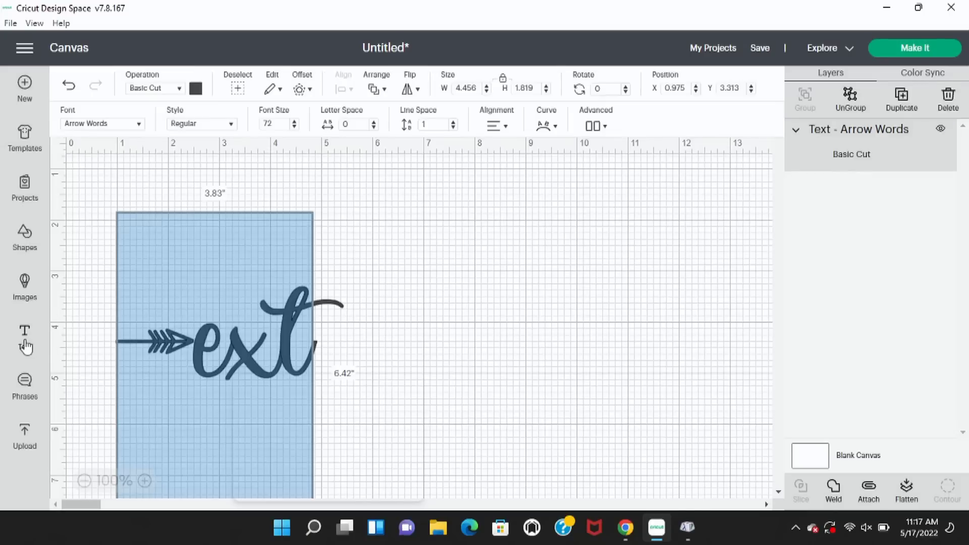
{"action": "type", "text": "be bravew"}
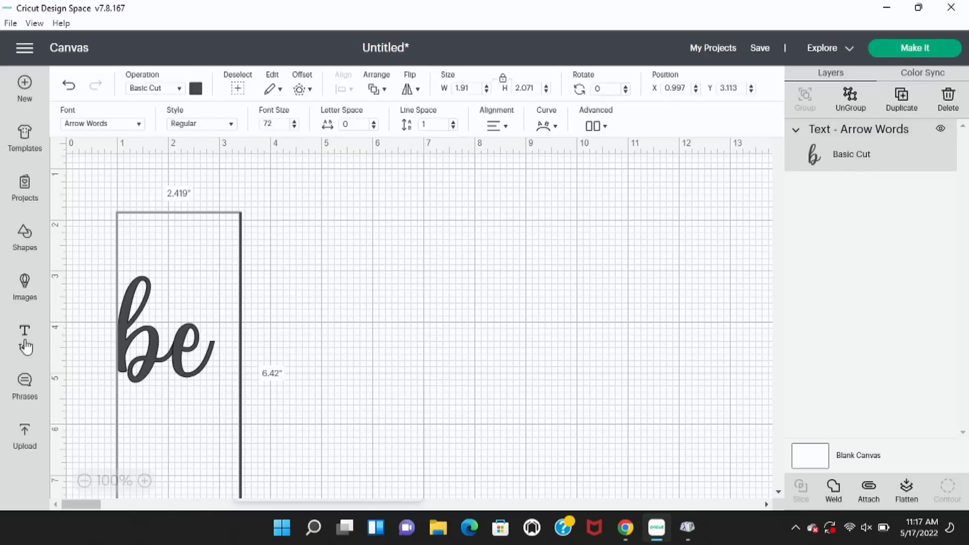
{"action": "key", "text": "BackSpace"}
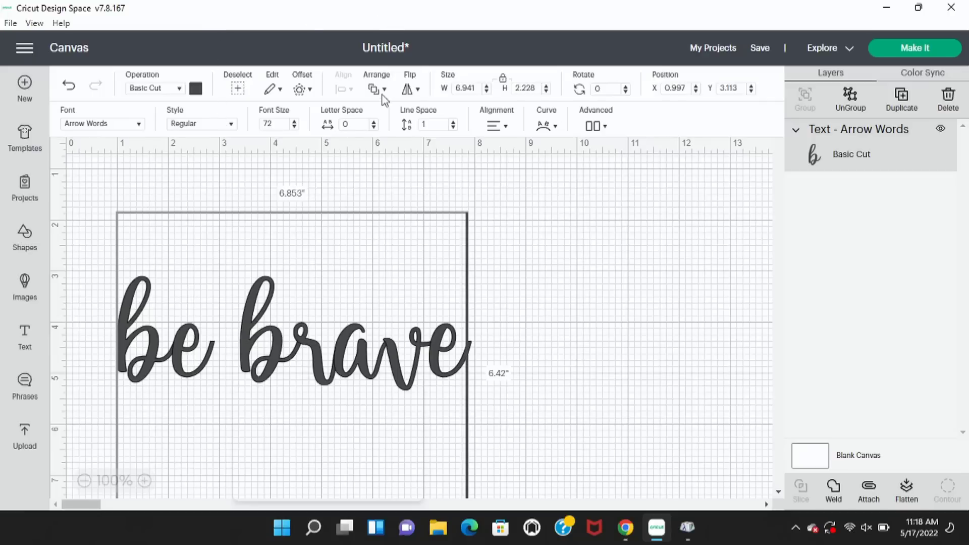
{"action": "key", "text": "ctrl+a"}
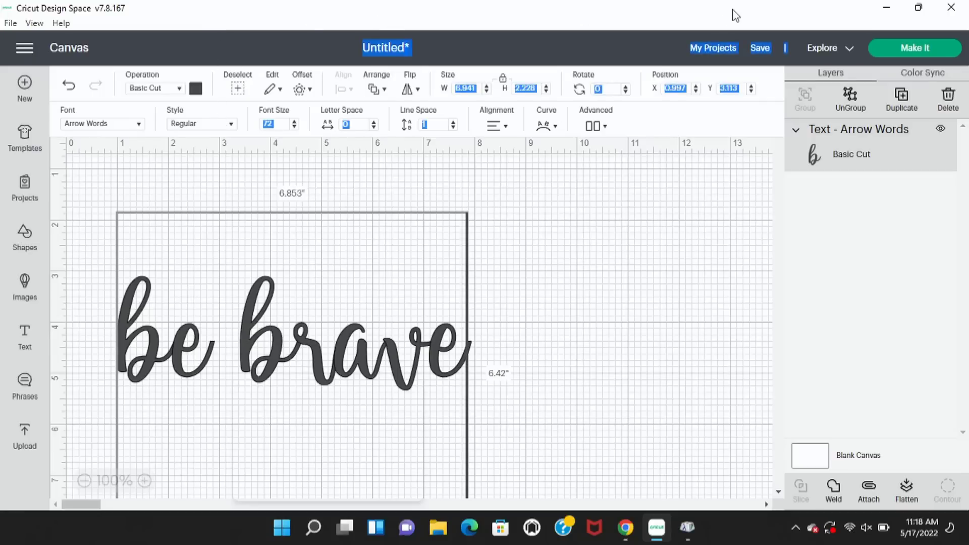
Step: Switch to Character Map, clear the characters to copy, and copy the feathered arrow glyph U+0044 (Latin Capital Letter D)
{"action": "left_click_drag", "start_coordinate": [732, 15], "coordinate": [714, 226]}
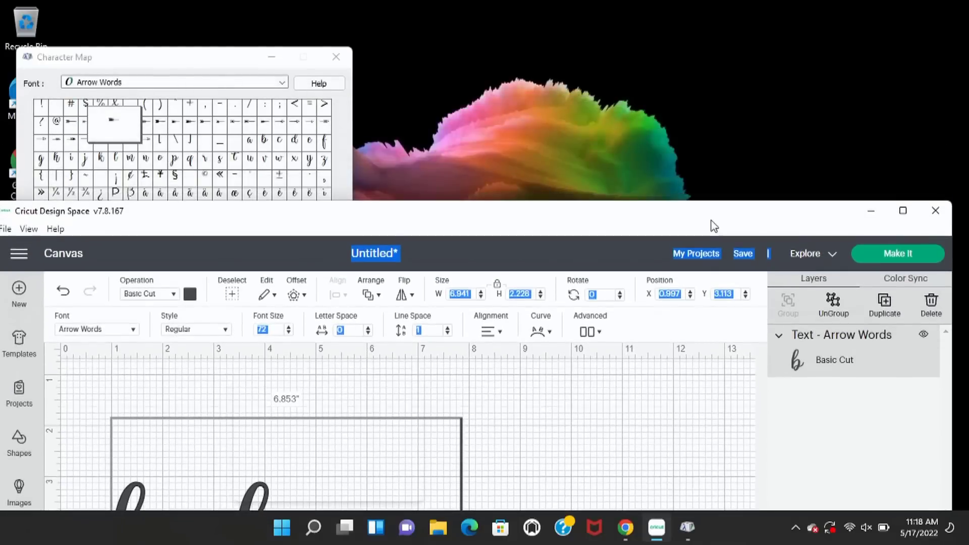
{"action": "left_click", "coordinate": [184, 66]}
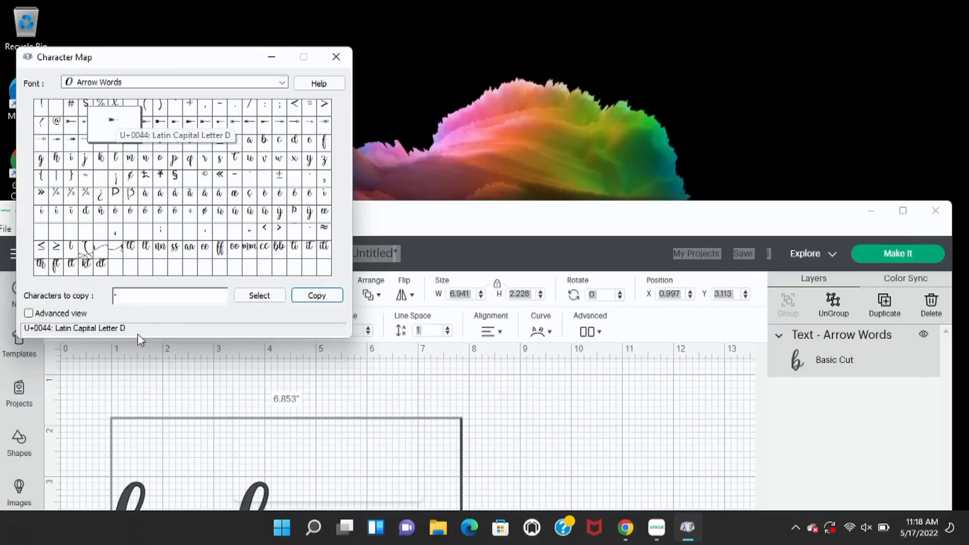
{"action": "left_click", "coordinate": [137, 267]}
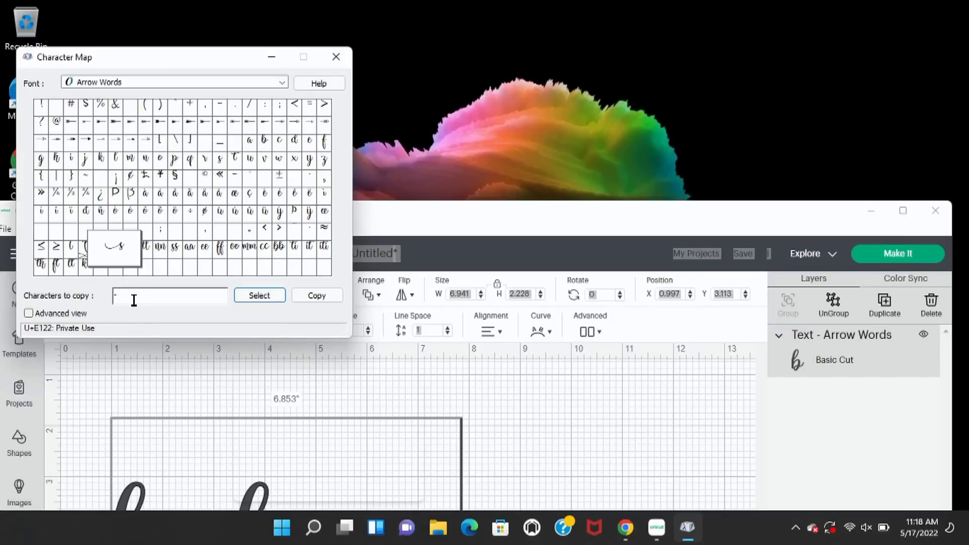
{"action": "left_click_drag", "start_coordinate": [123, 295], "coordinate": [95, 284]}
{"action": "key", "text": "BackSpace"}
{"action": "left_click", "coordinate": [114, 129]}
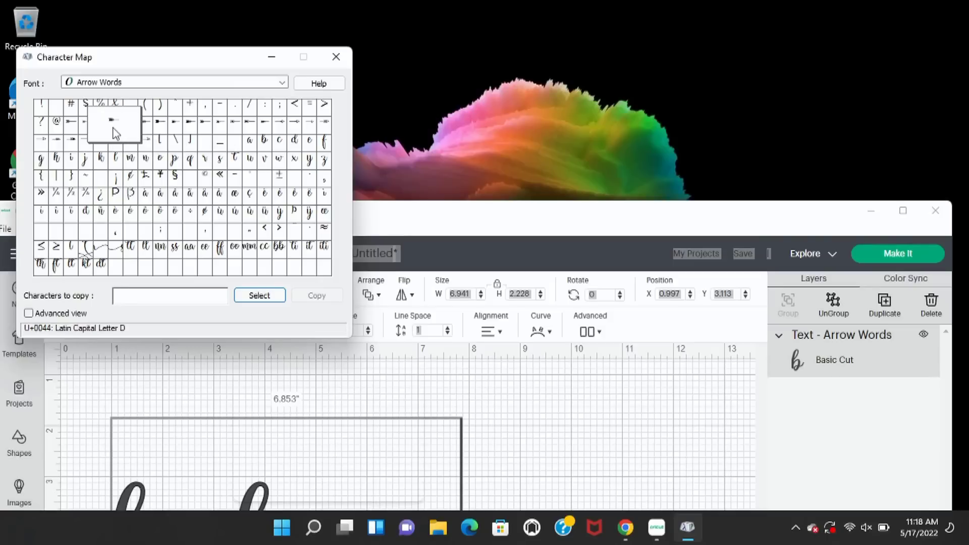
{"action": "left_click", "coordinate": [278, 302]}
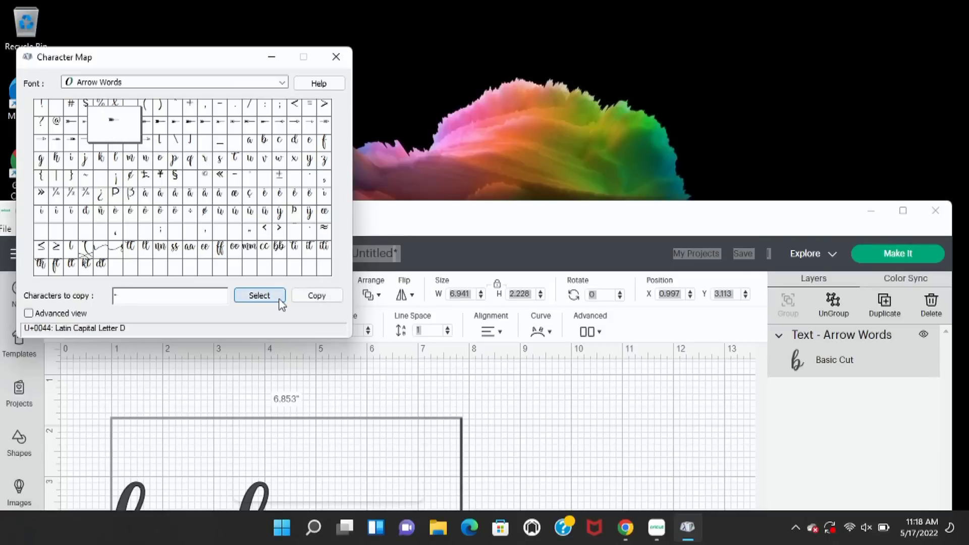
{"action": "left_click", "coordinate": [311, 300]}
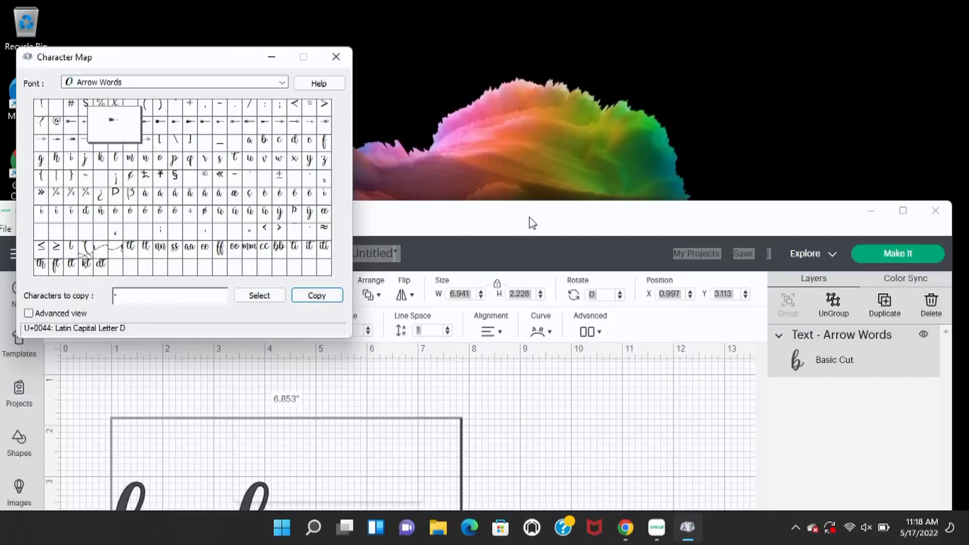
Step: Switch to Cricut Design Space and paste the copied feathered arrow in front of "be brave"
{"action": "left_click_drag", "start_coordinate": [529, 222], "coordinate": [564, 27]}
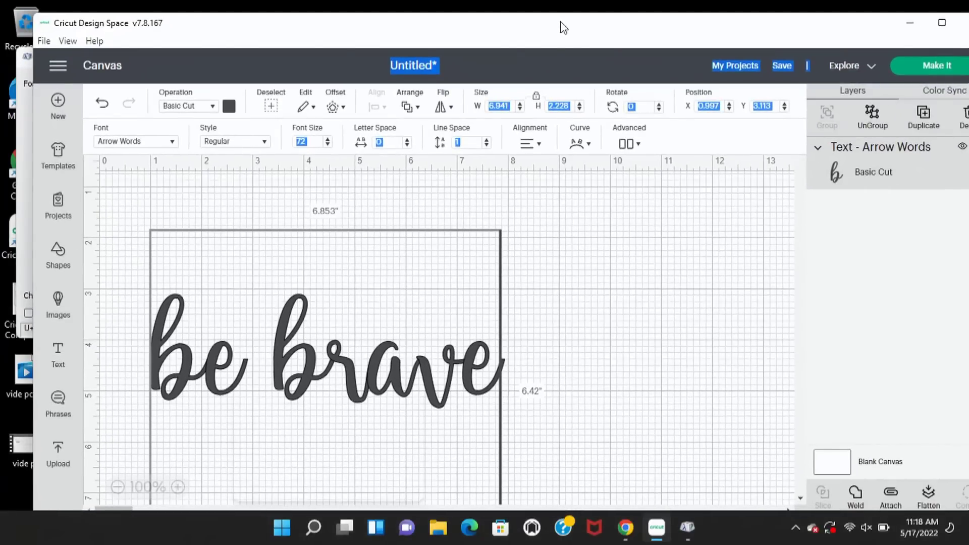
{"action": "left_click", "coordinate": [156, 333]}
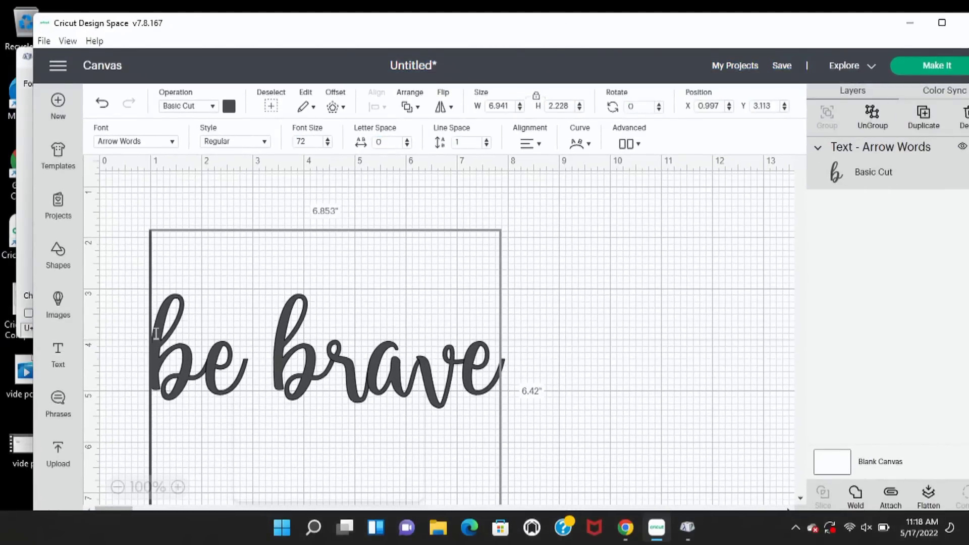
{"action": "left_click", "coordinate": [309, 107]}
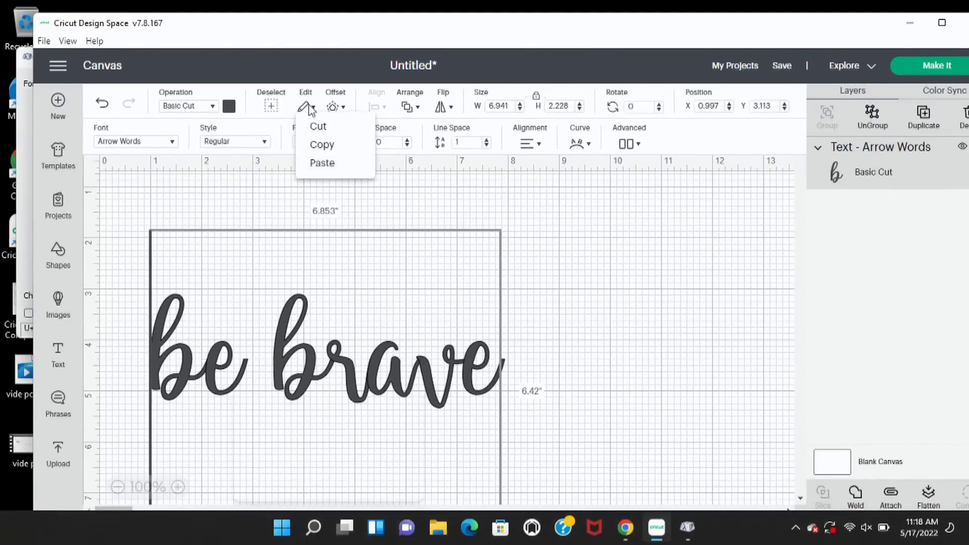
{"action": "left_click", "coordinate": [322, 162]}
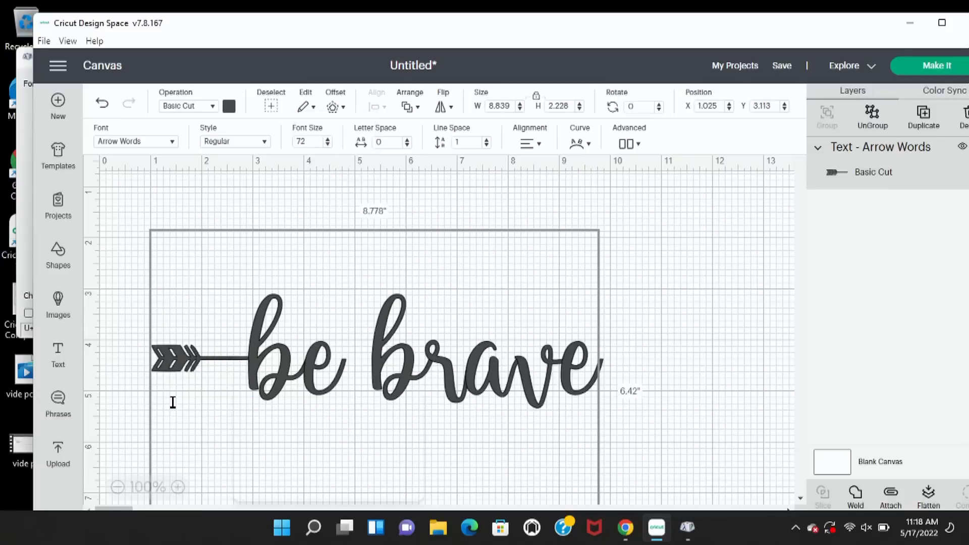
Step: Place the text cursor after "brave" and, in Character Map, add the arrowhead glyph U+0053 (Latin Capital Letter S) to the characters and copy them
{"action": "left_click", "coordinate": [593, 373]}
{"action": "left_click_drag", "start_coordinate": [449, 29], "coordinate": [395, 142]}
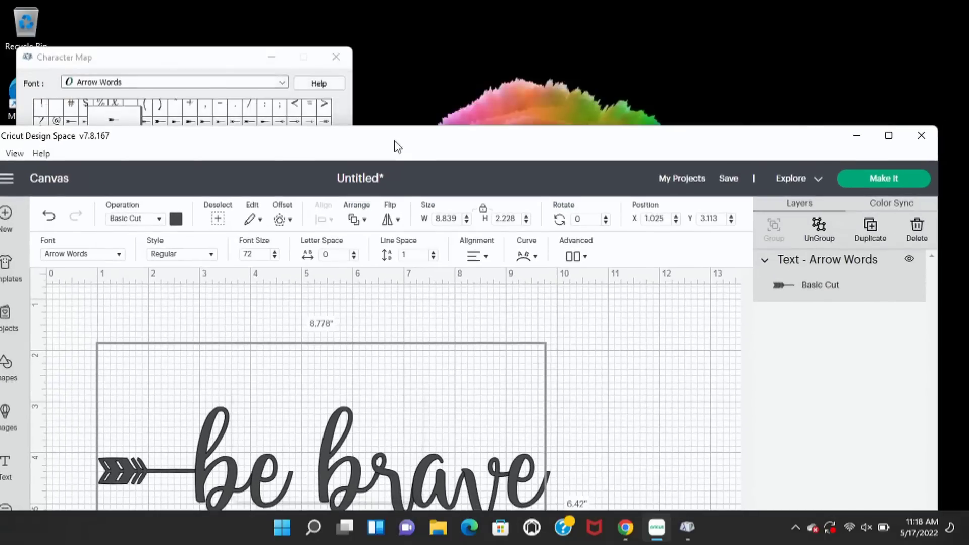
{"action": "left_click", "coordinate": [208, 54]}
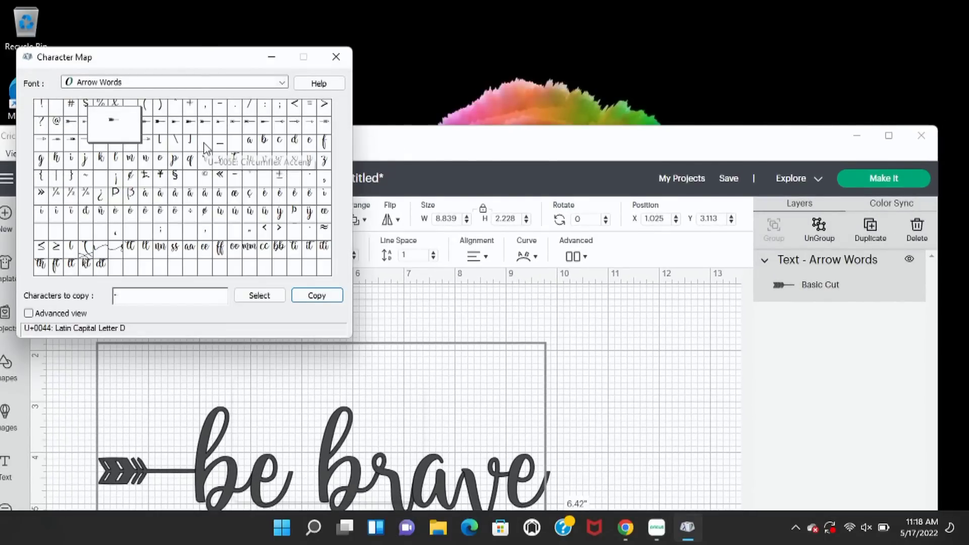
{"action": "left_click", "coordinate": [41, 140]}
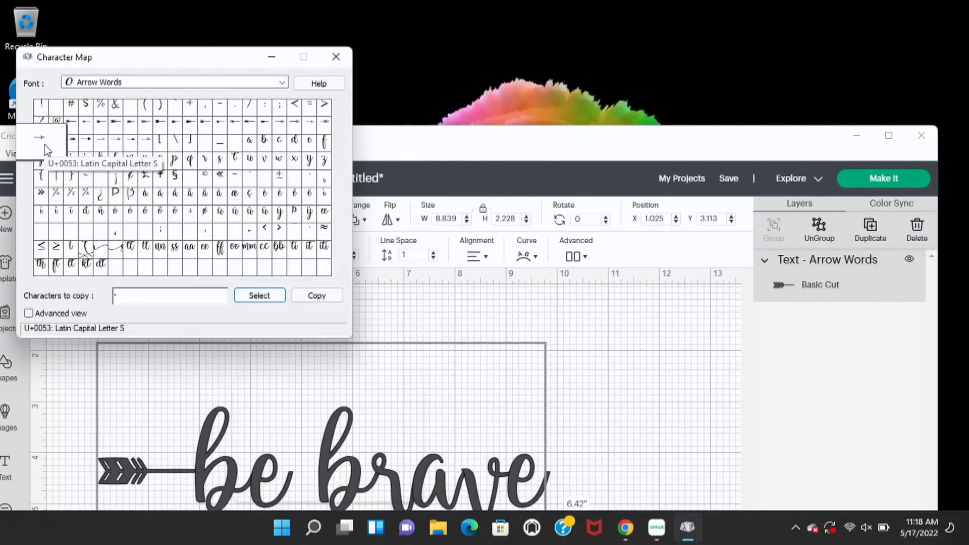
{"action": "left_click", "coordinate": [266, 297]}
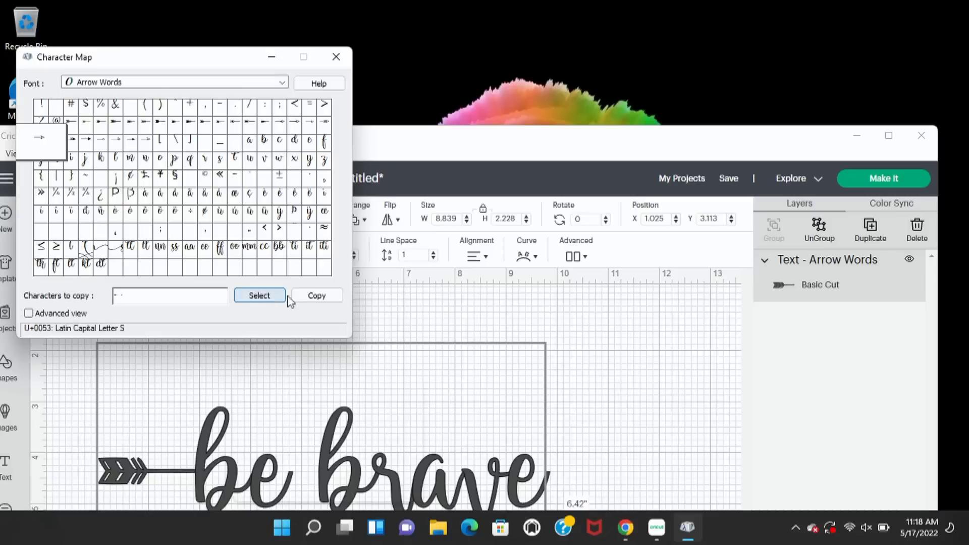
{"action": "left_click", "coordinate": [316, 296]}
Step: Paste the copied glyphs after "brave" in Cricut Design Space and delete the extra feathered arrow before the arrowhead
{"action": "left_click", "coordinate": [417, 144]}
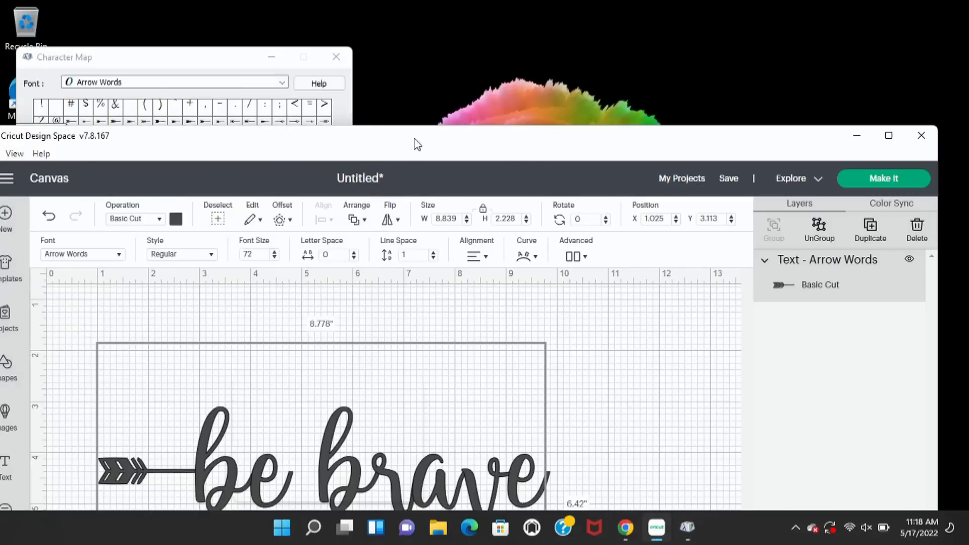
{"action": "left_click", "coordinate": [256, 220]}
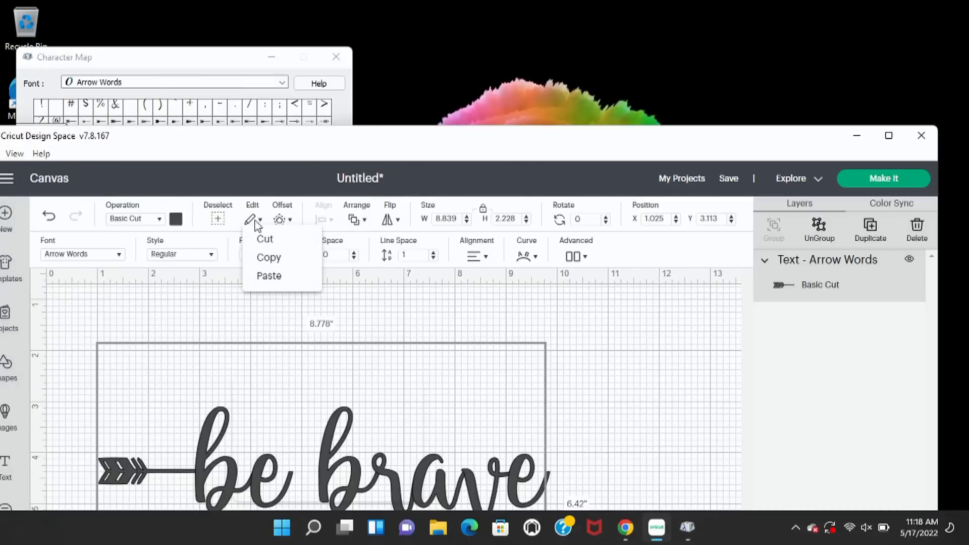
{"action": "left_click", "coordinate": [267, 275]}
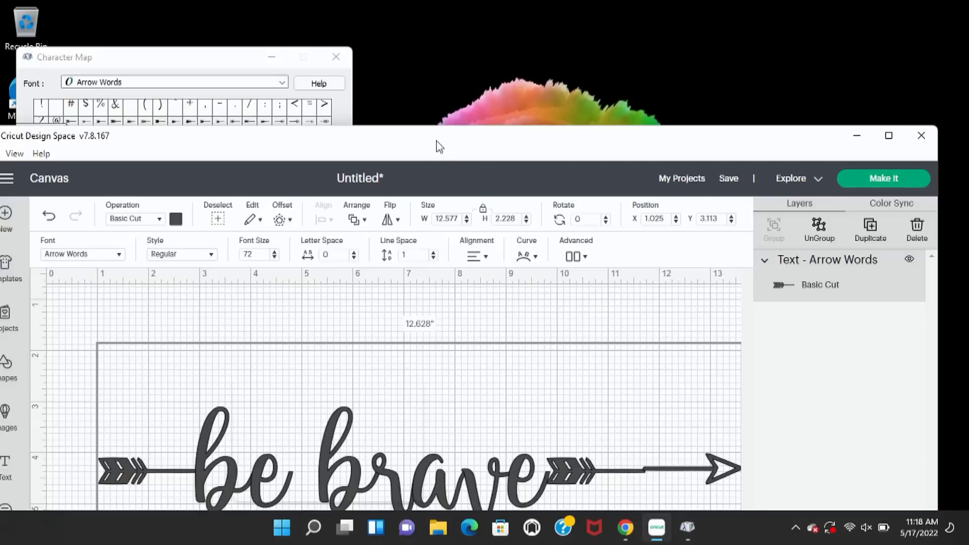
{"action": "left_click_drag", "start_coordinate": [439, 145], "coordinate": [485, 25]}
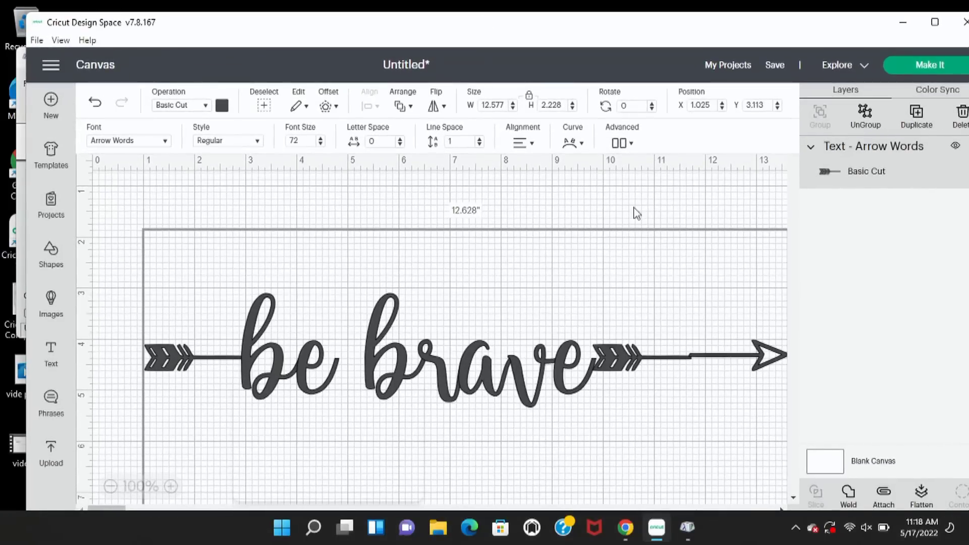
{"action": "double_click", "coordinate": [690, 358]}
{"action": "left_click", "coordinate": [690, 359]}
{"action": "key", "text": "BackSpace"}
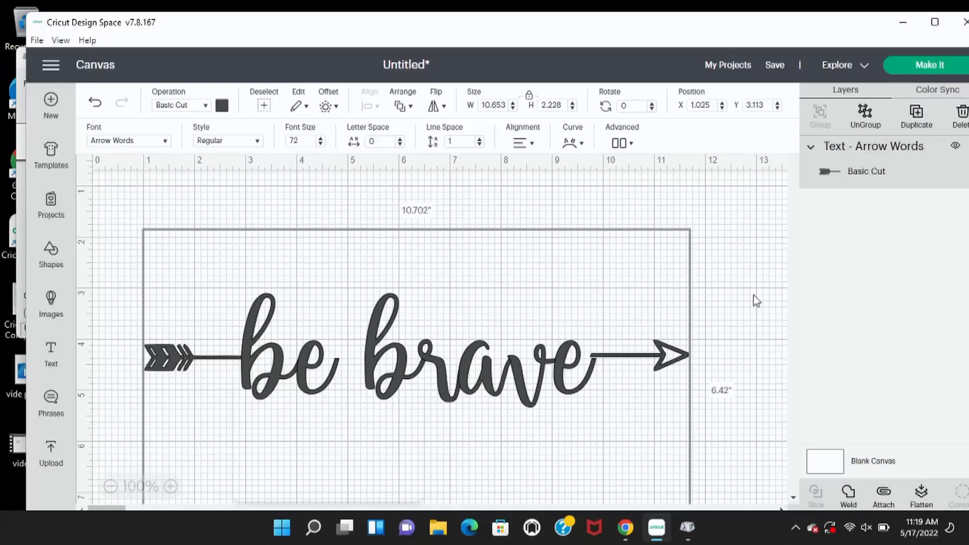
Step: Weld the "be brave" arrow text into one shape
{"action": "left_click", "coordinate": [720, 257]}
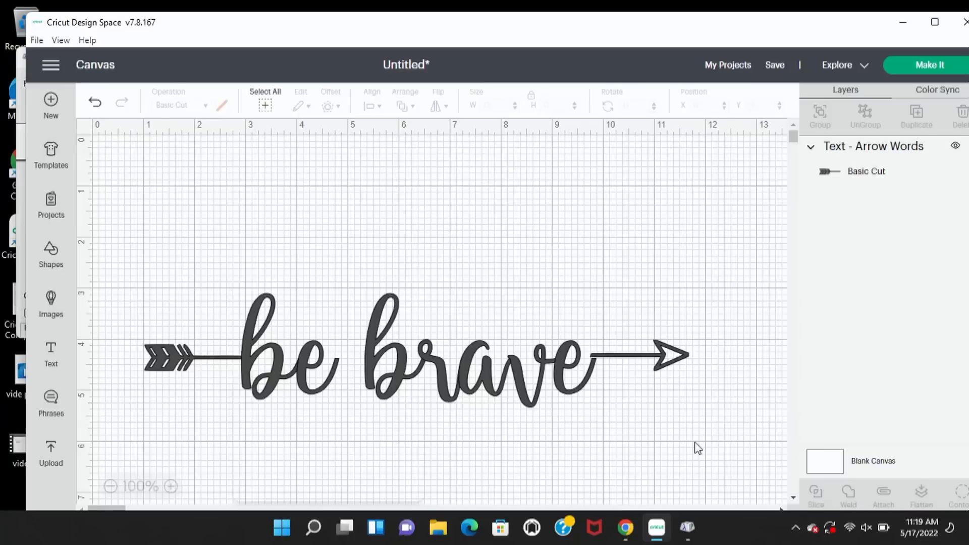
{"action": "left_click", "coordinate": [611, 357]}
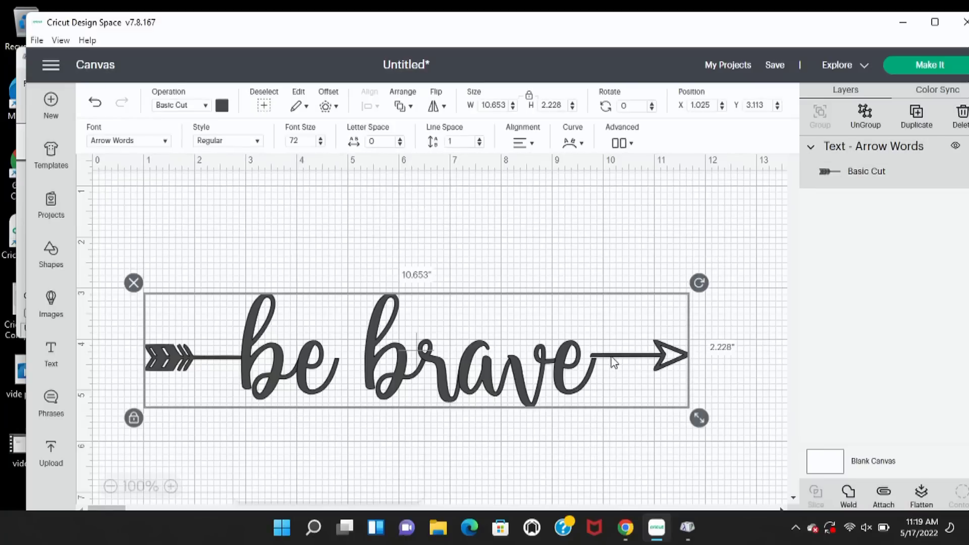
{"action": "left_click", "coordinate": [846, 495]}
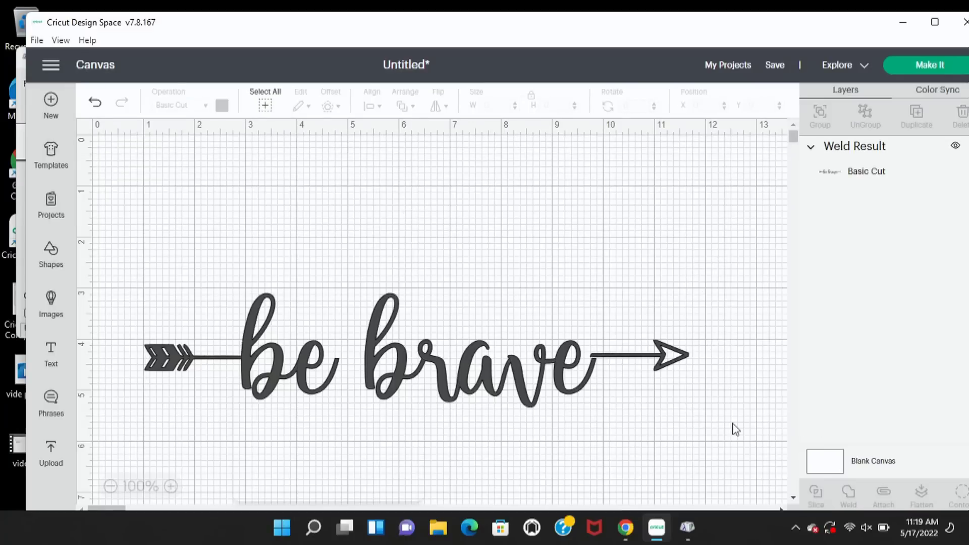